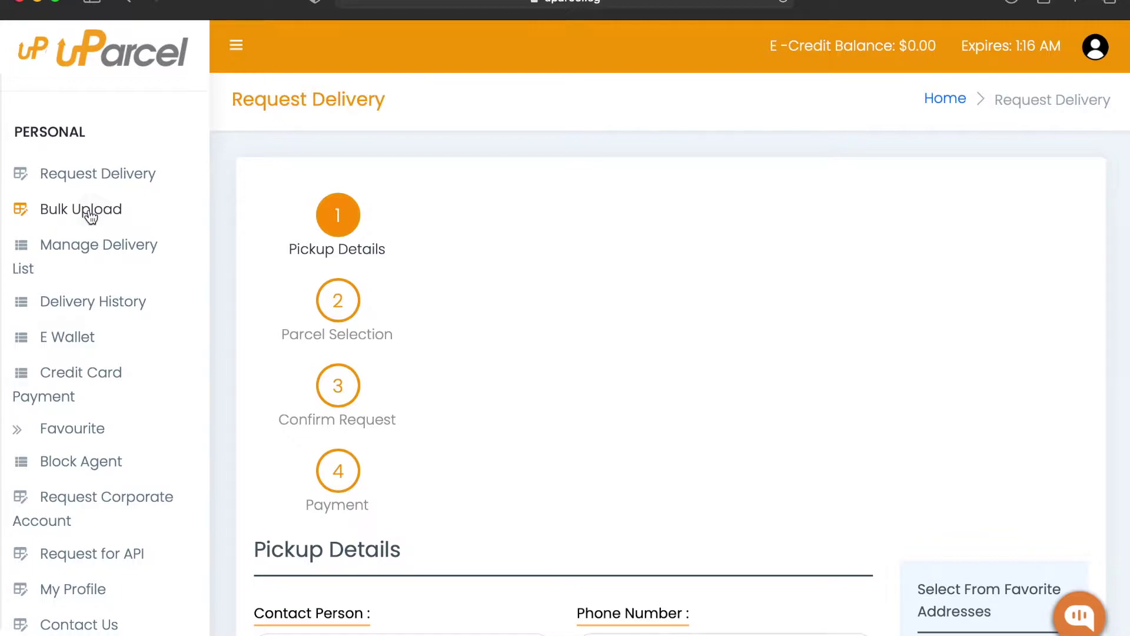
# - Download Sample.xlsx from the uParcel Bulk Upload page and view it in Excel
pyautogui.click(89, 211)
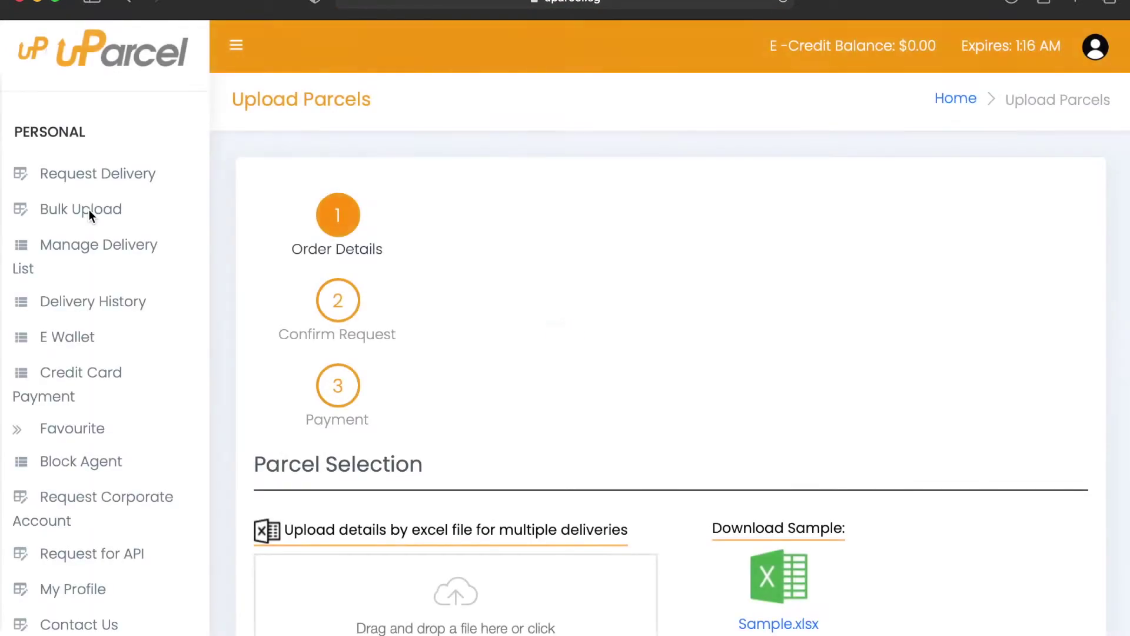
pyautogui.scroll(-3, 584, 427)
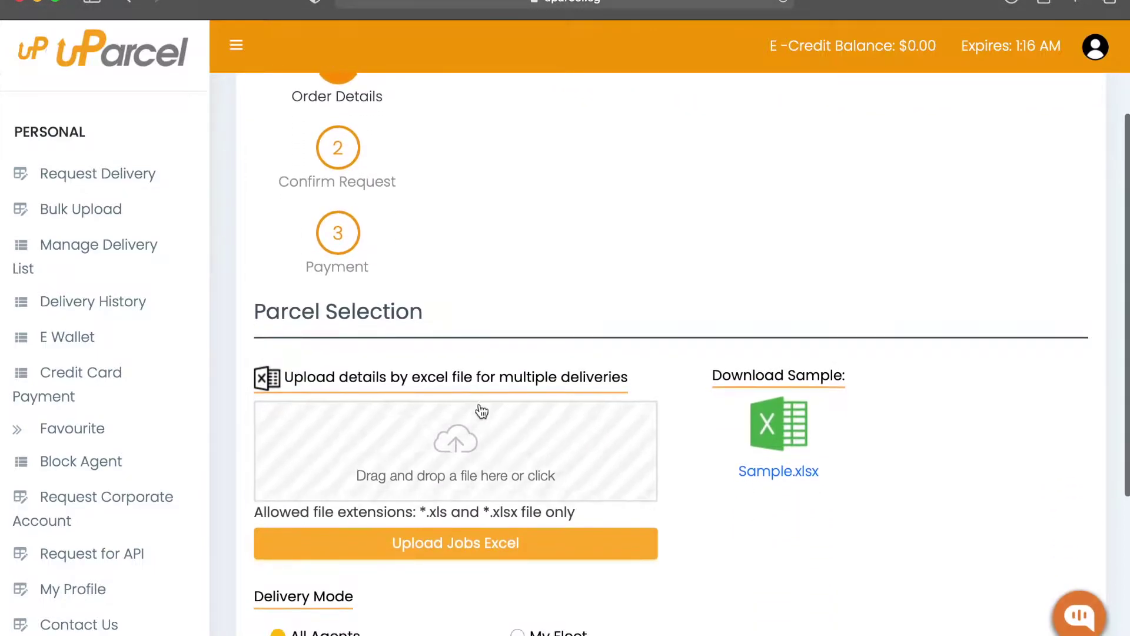
pyautogui.click(783, 468)
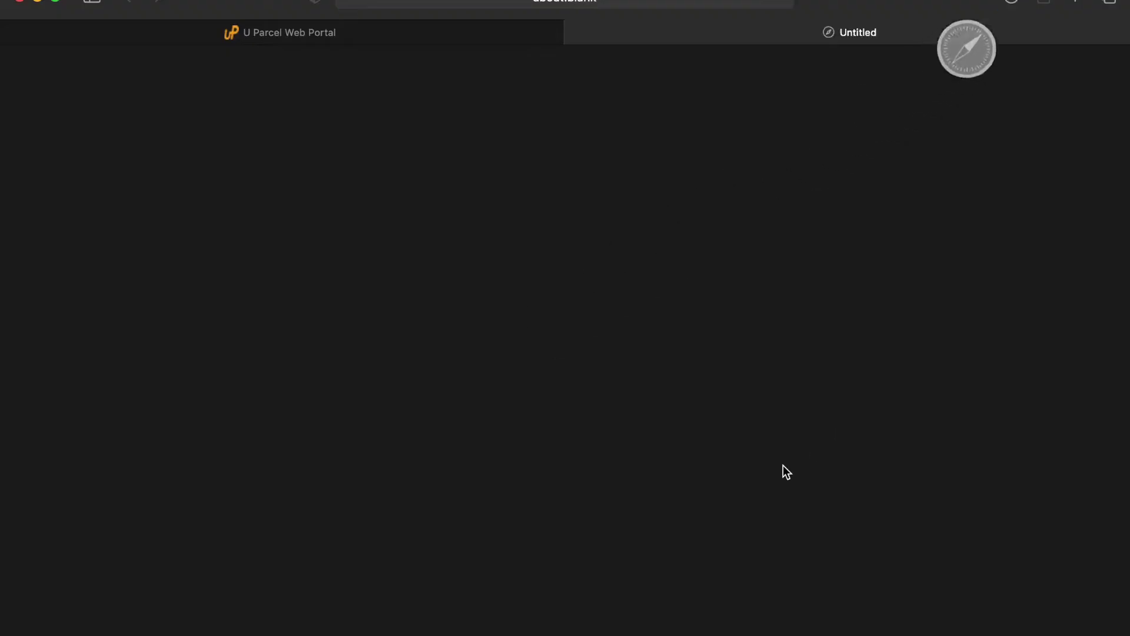
pyautogui.press('super+Tab')
pyautogui.press('super+Tab')
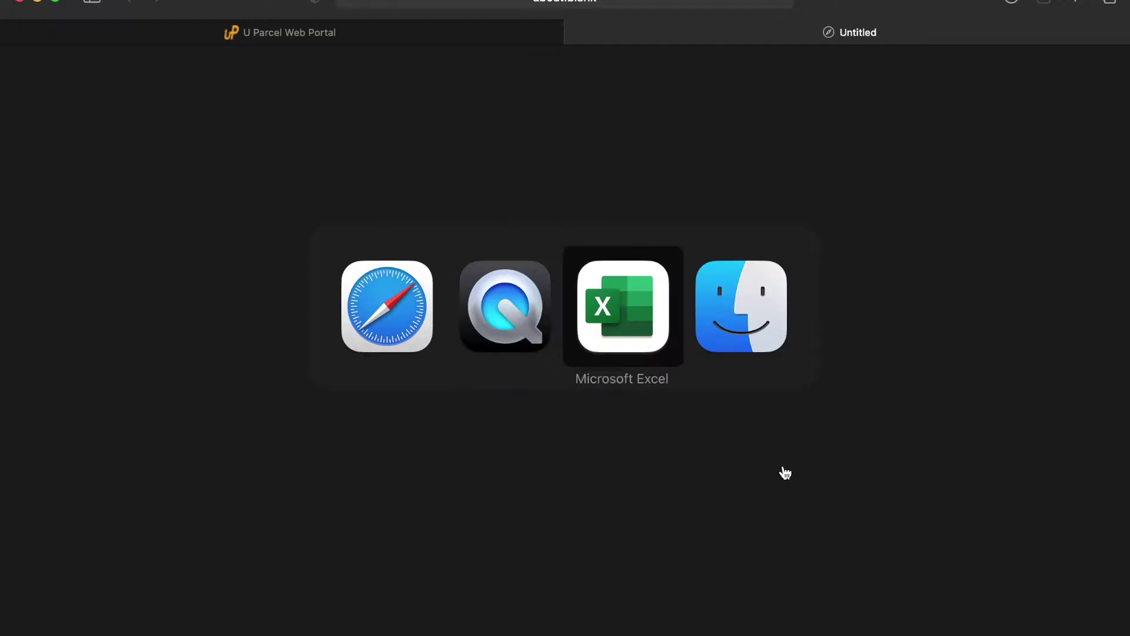
pyautogui.click(231, 501)
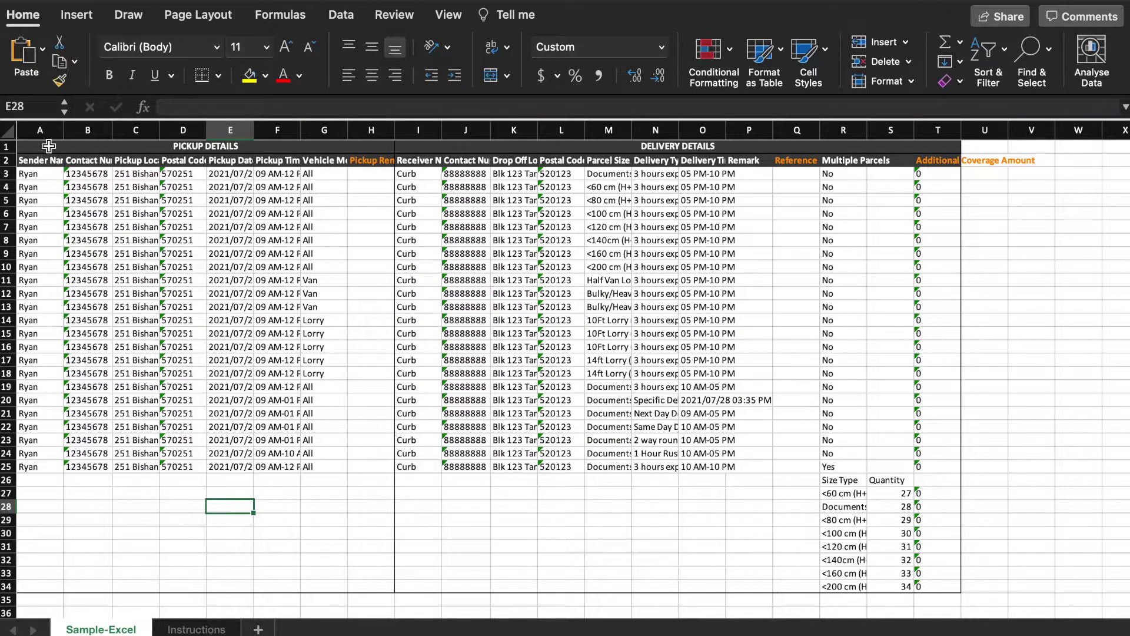
pyautogui.moveTo(48, 146); pyautogui.dragTo(868, 157)
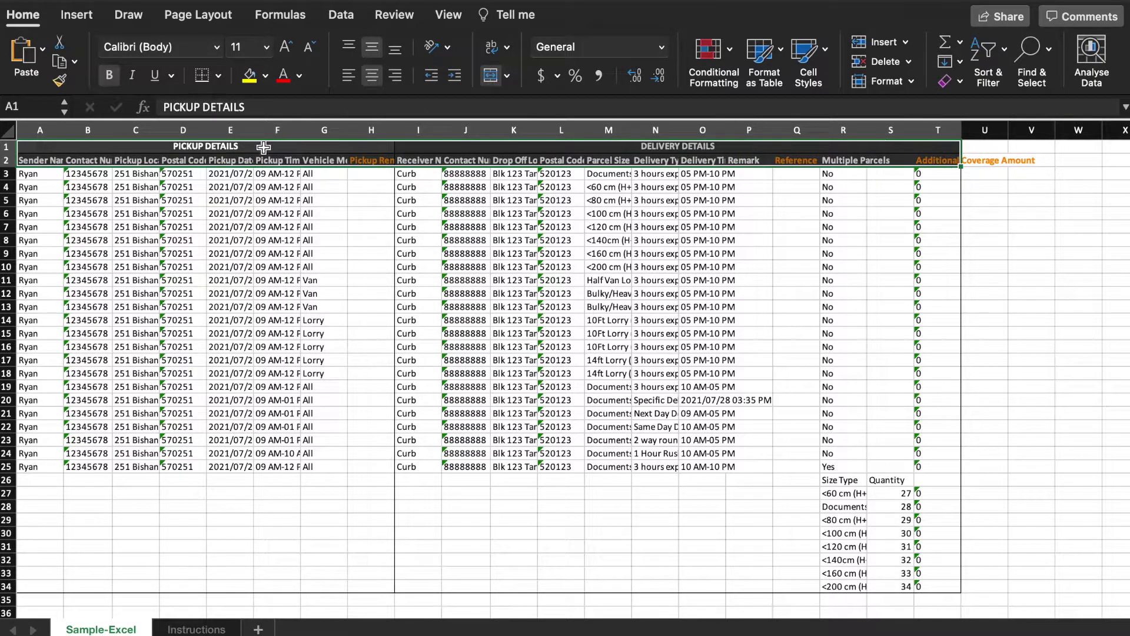
pyautogui.click(45, 157)
pyautogui.click(70, 158)
pyautogui.press('Right')
pyautogui.press('Right')
pyautogui.press('Right')
pyautogui.press('Right')
pyautogui.press('Right')
pyautogui.press('Right')
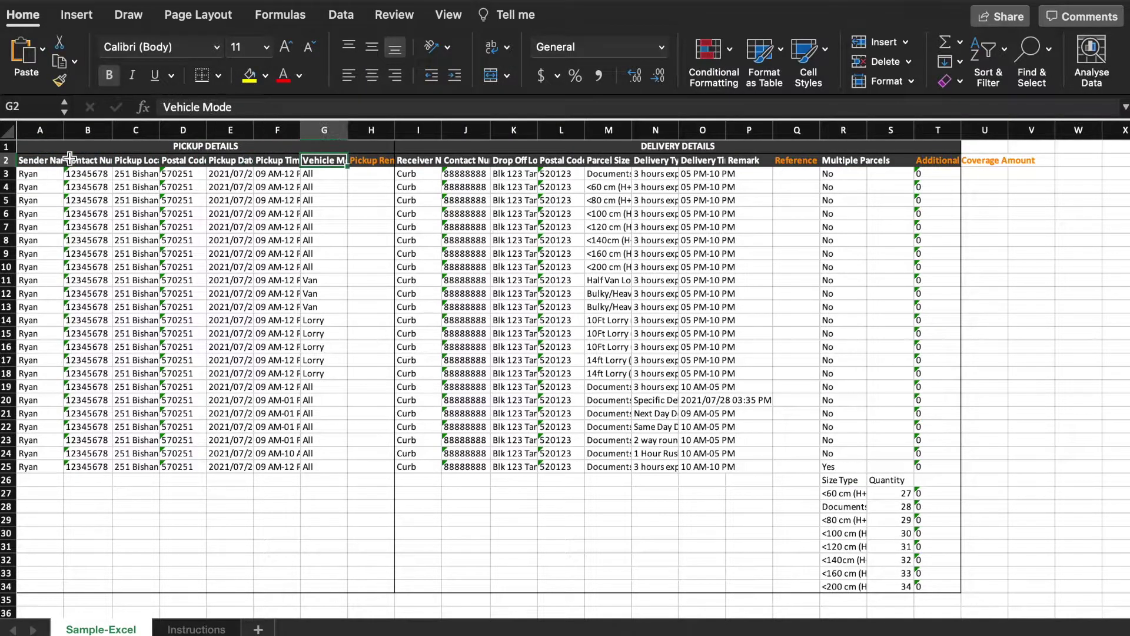
pyautogui.moveTo(41, 130); pyautogui.dragTo(389, 124)
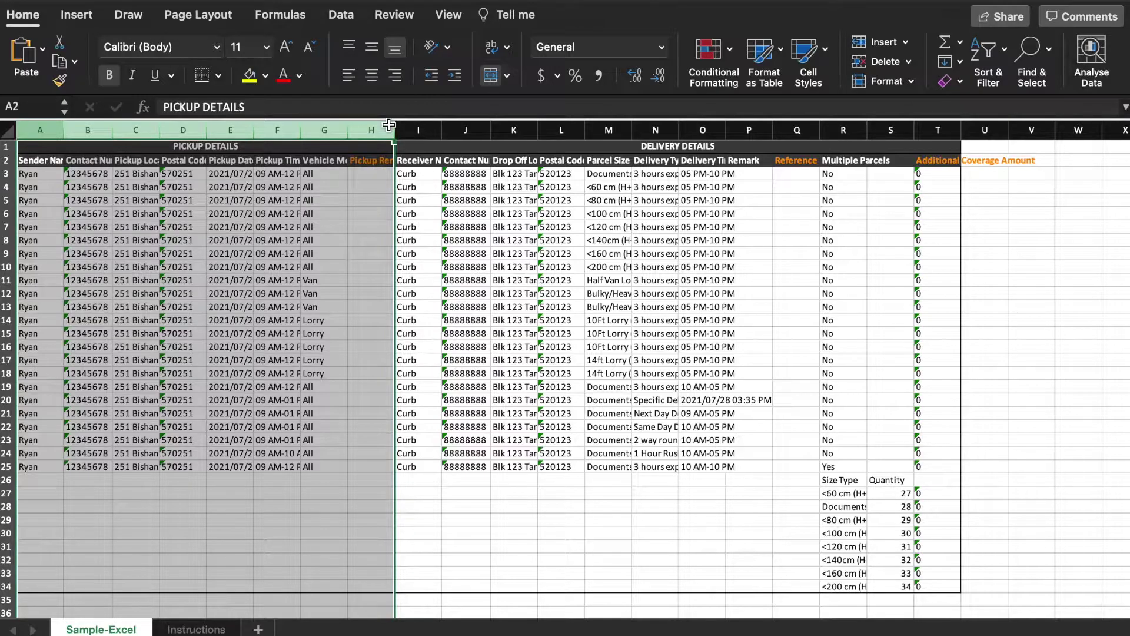
pyautogui.click(43, 161)
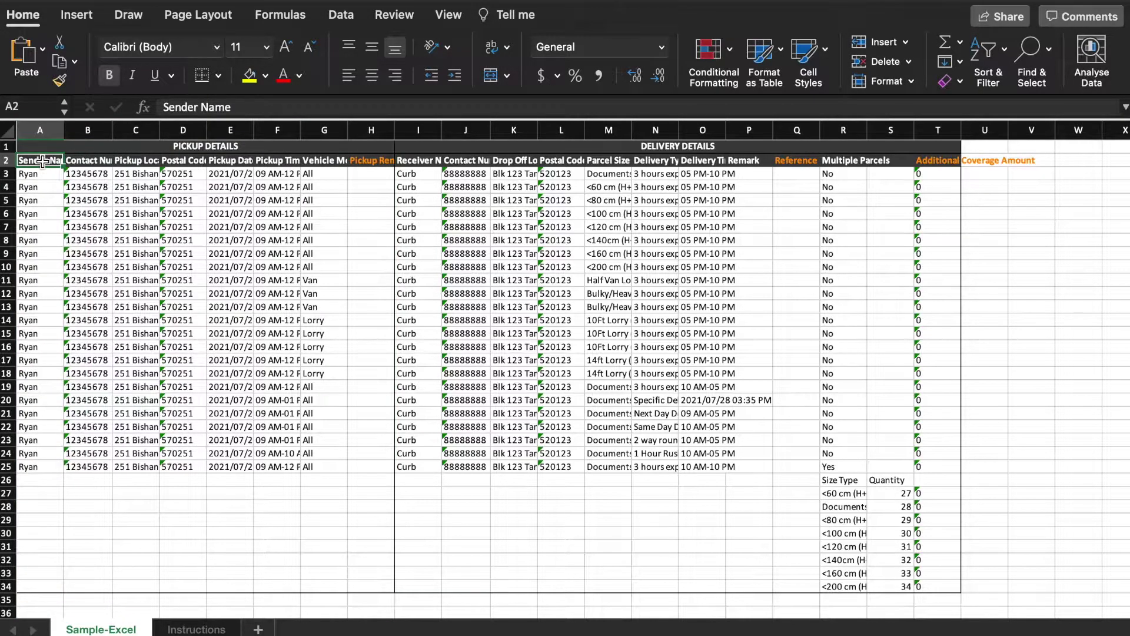
pyautogui.press('Right')
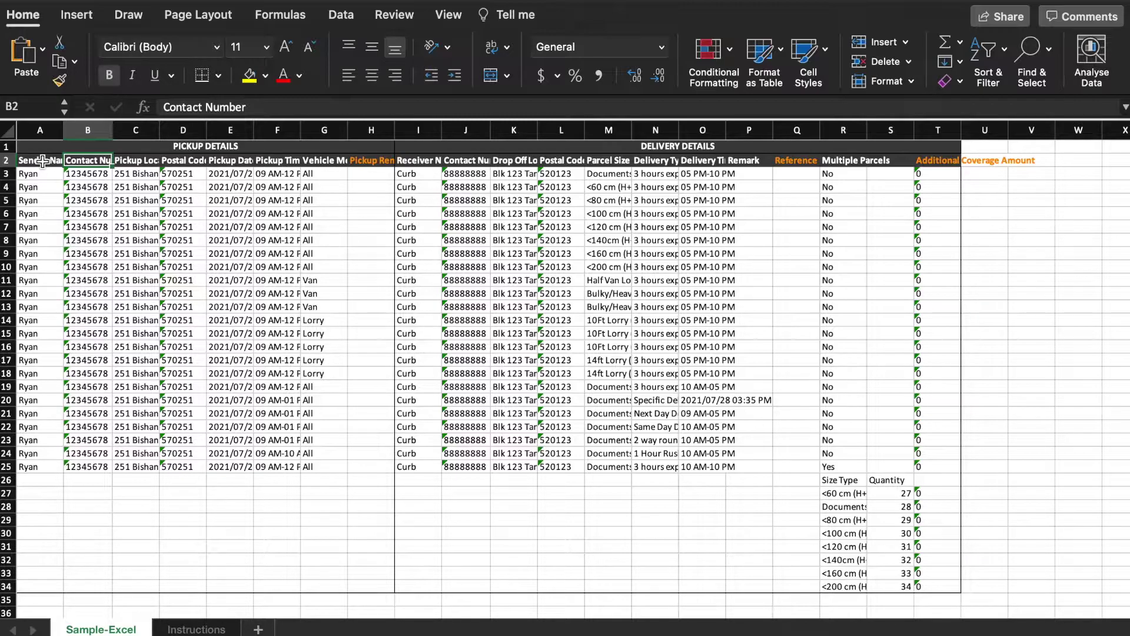
pyautogui.press('Right')
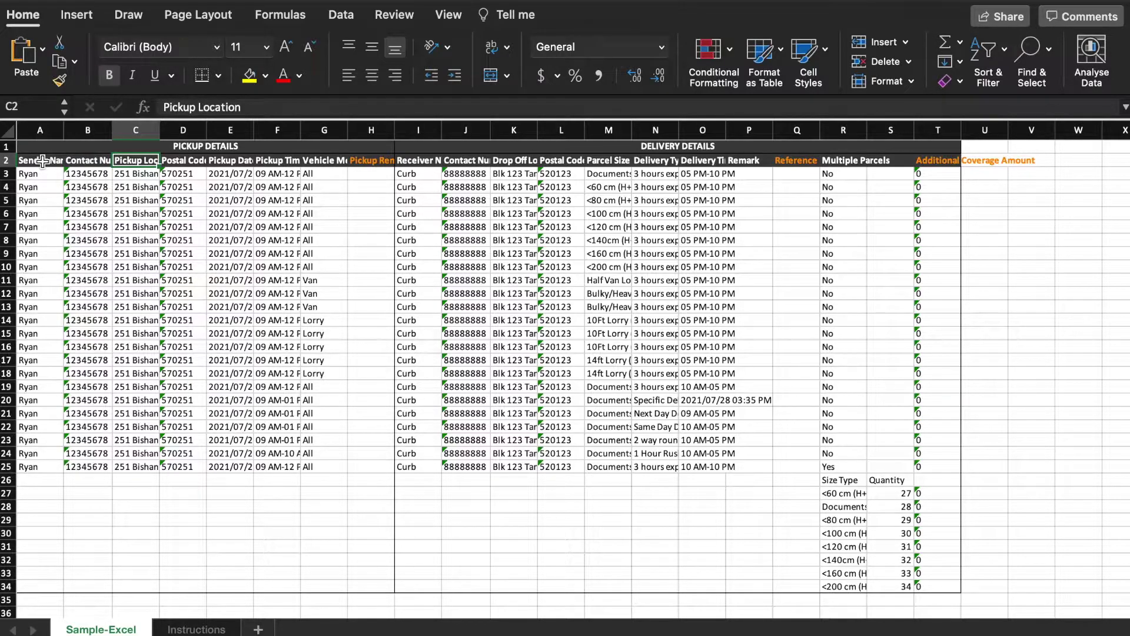
pyautogui.press('Right')
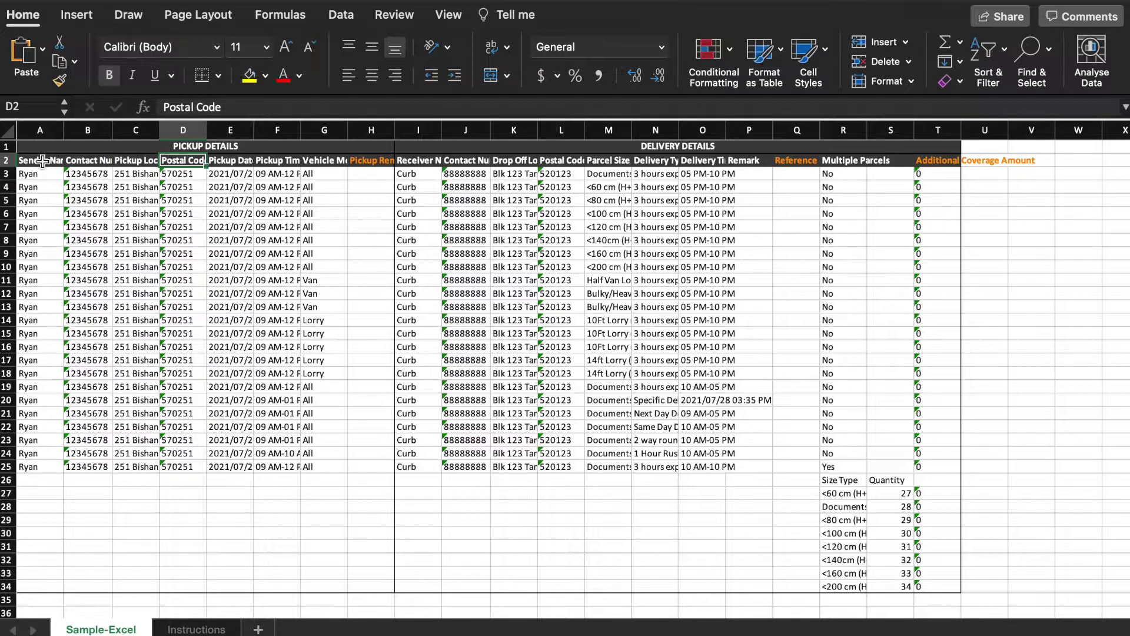
pyautogui.press('Right')
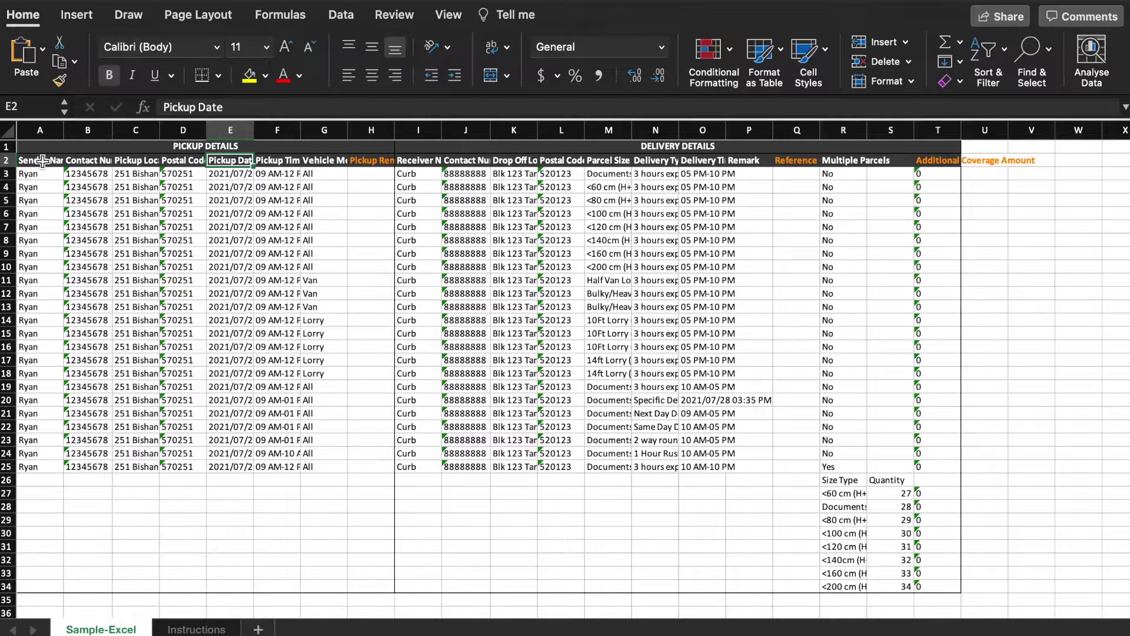
pyautogui.press('Right')
pyautogui.click(284, 173)
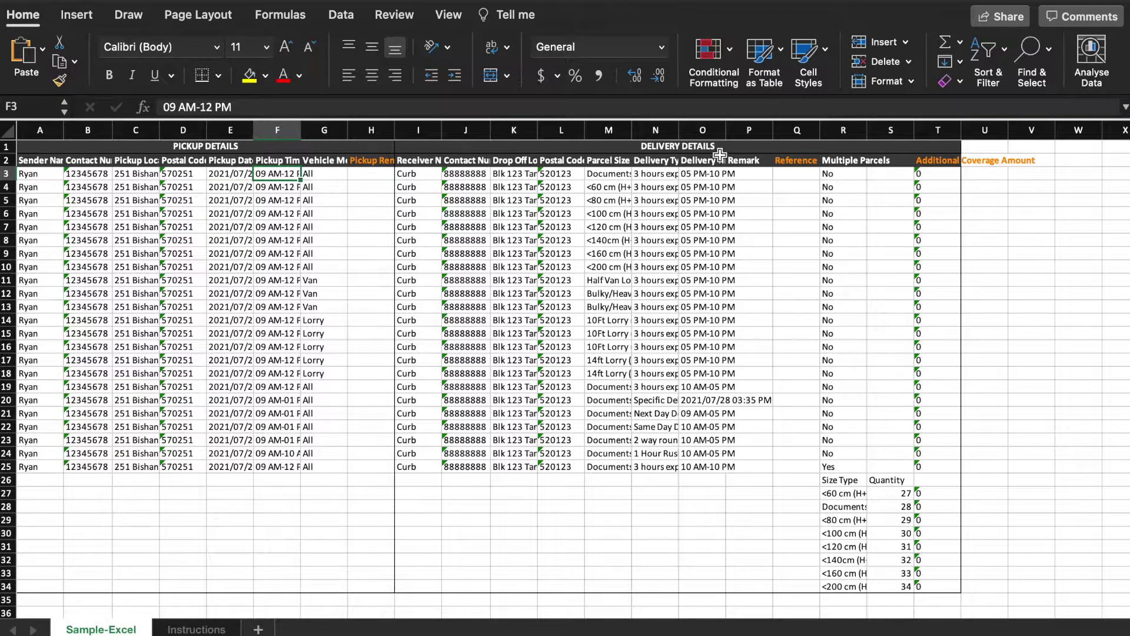
pyautogui.doubleClick(680, 135)
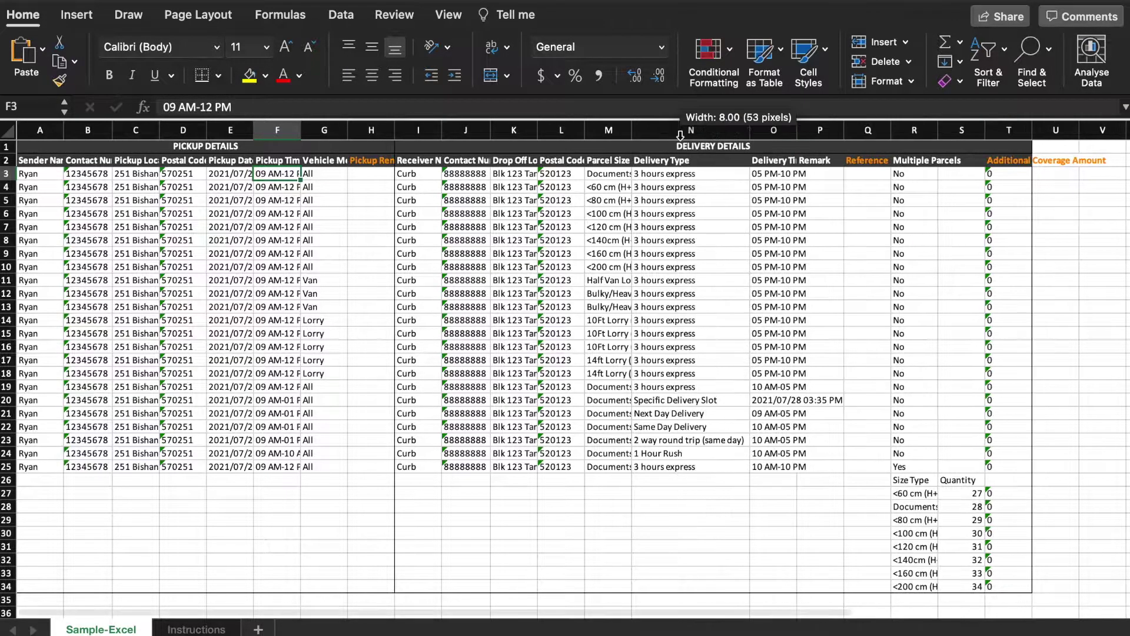
pyautogui.click(677, 174)
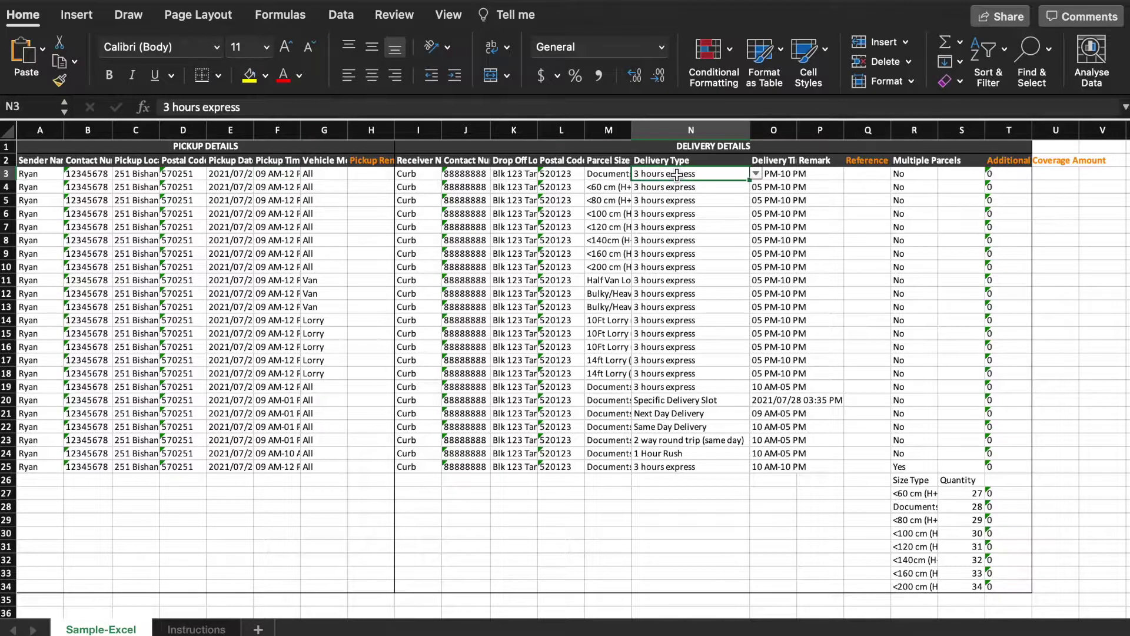
pyautogui.click(295, 134)
pyautogui.doubleClick(300, 130)
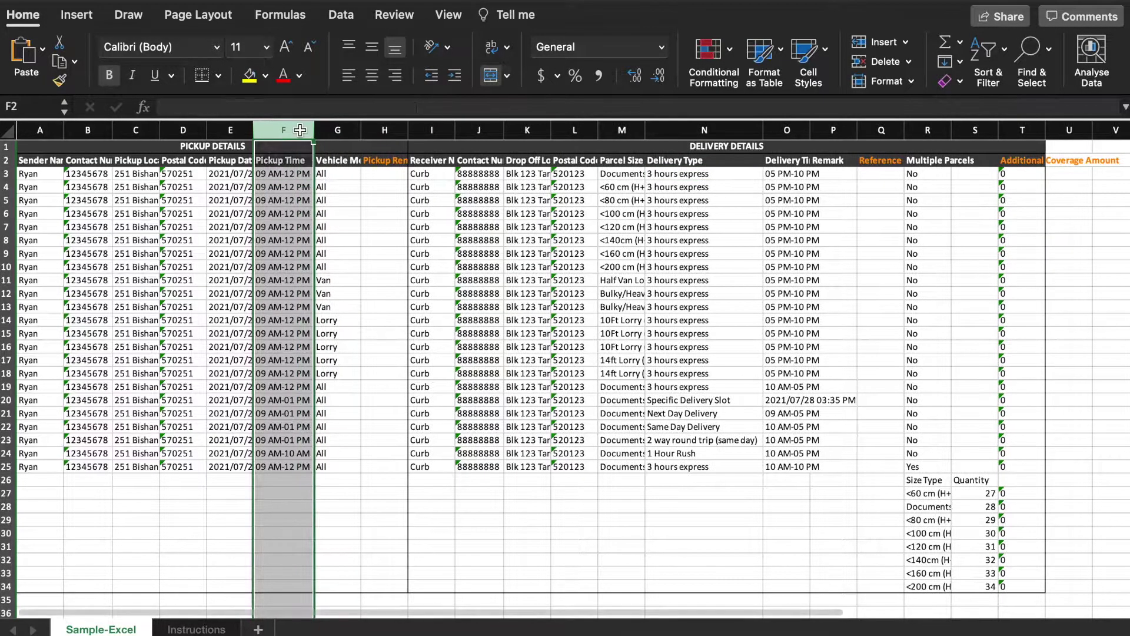
pyautogui.click(299, 180)
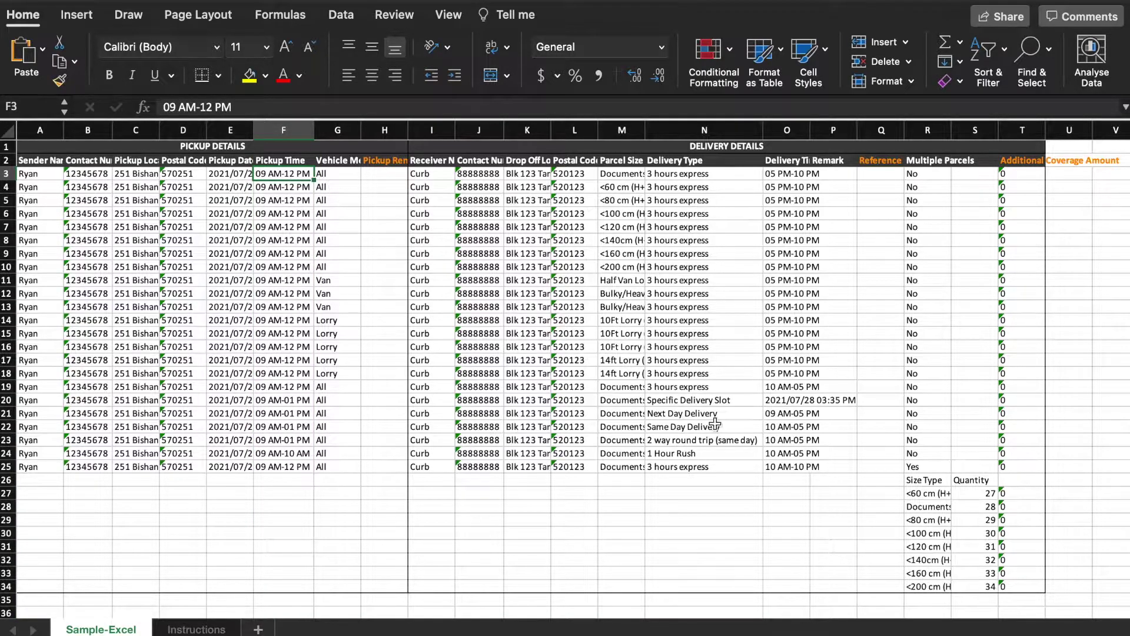
pyautogui.click(716, 452)
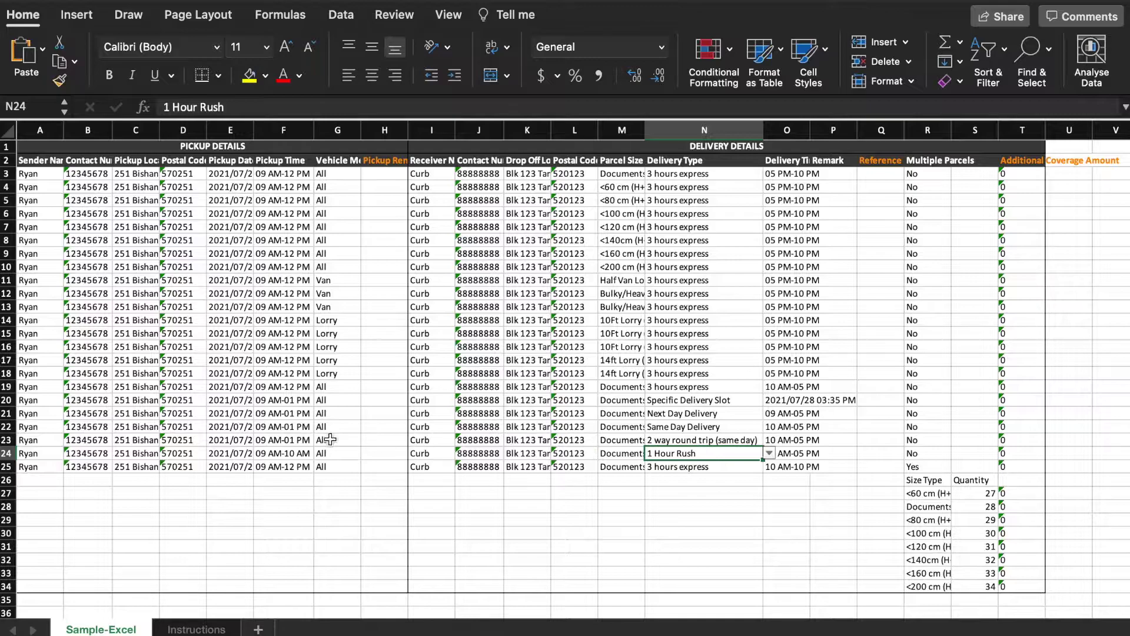
pyautogui.press('Up')
pyautogui.press('Up')
pyautogui.press('Up')
pyautogui.press('Up')
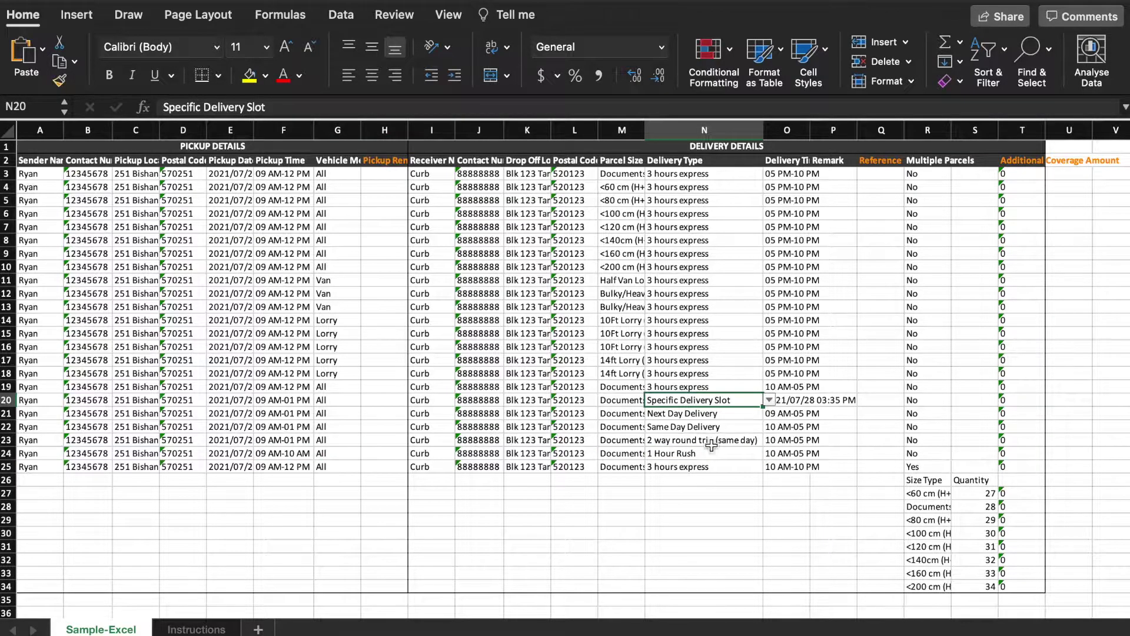
pyautogui.keyDown('shift'); pyautogui.click(710, 446); pyautogui.keyUp('shift')
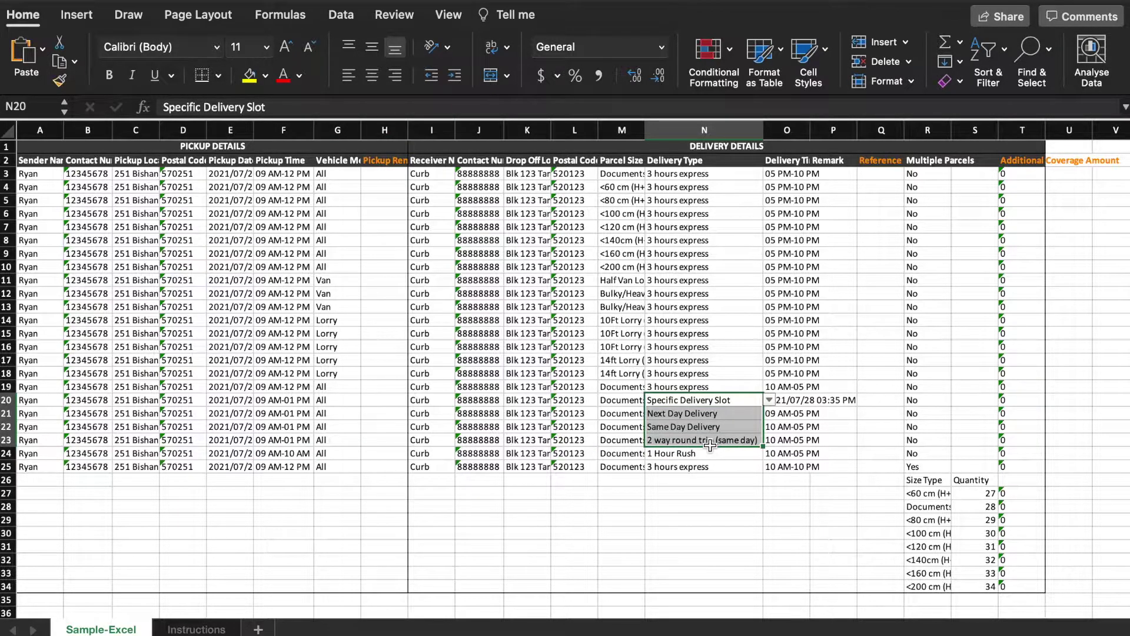
pyautogui.keyDown('super'); pyautogui.click(277, 399); pyautogui.keyUp('super')
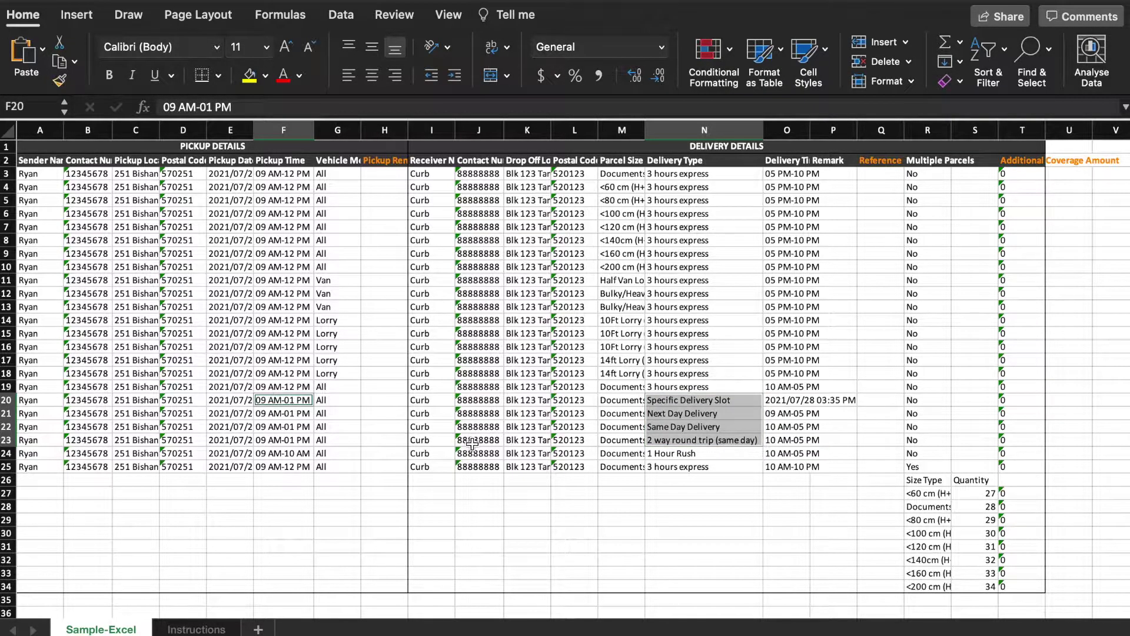
pyautogui.keyDown('shift'); pyautogui.click(304, 436); pyautogui.keyUp('shift')
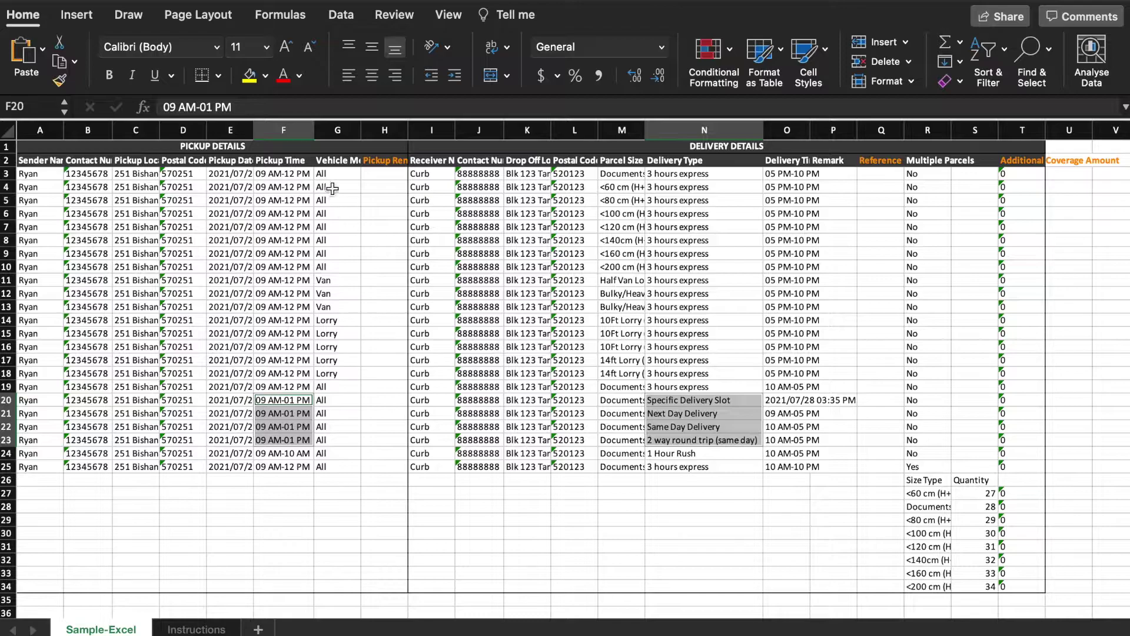
pyautogui.click(333, 130)
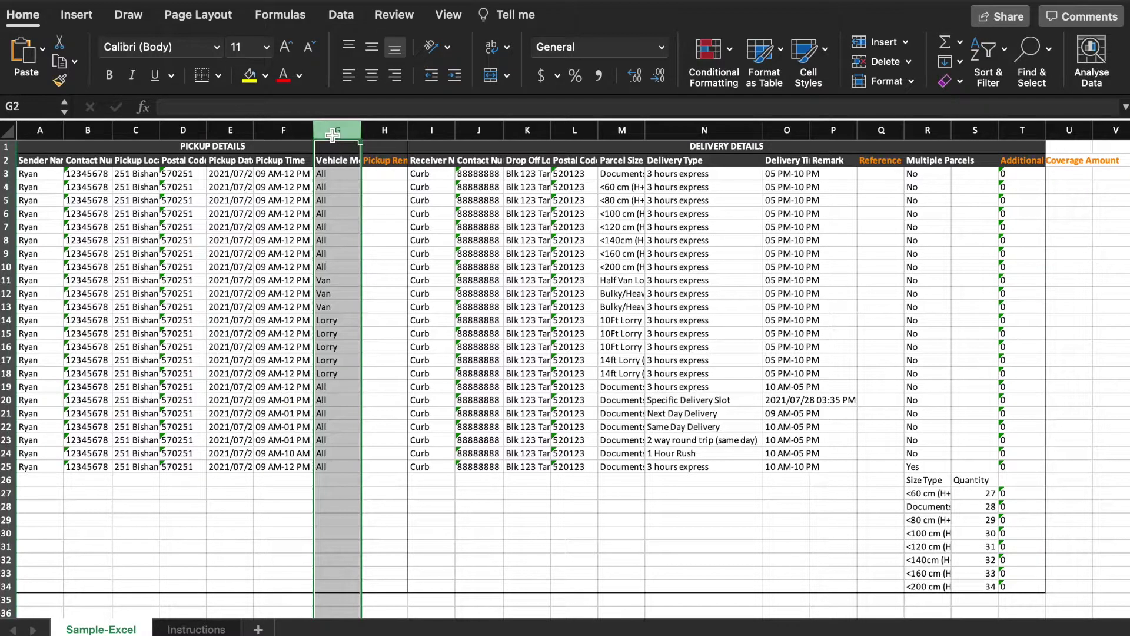
pyautogui.click(341, 173)
pyautogui.click(366, 174)
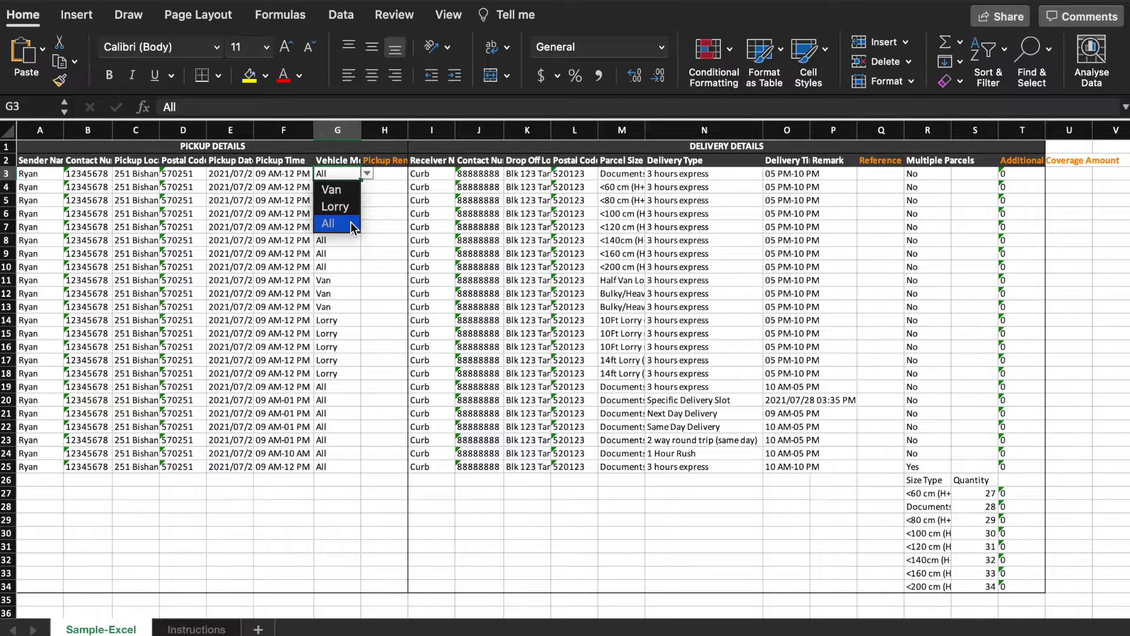
pyautogui.click(394, 160)
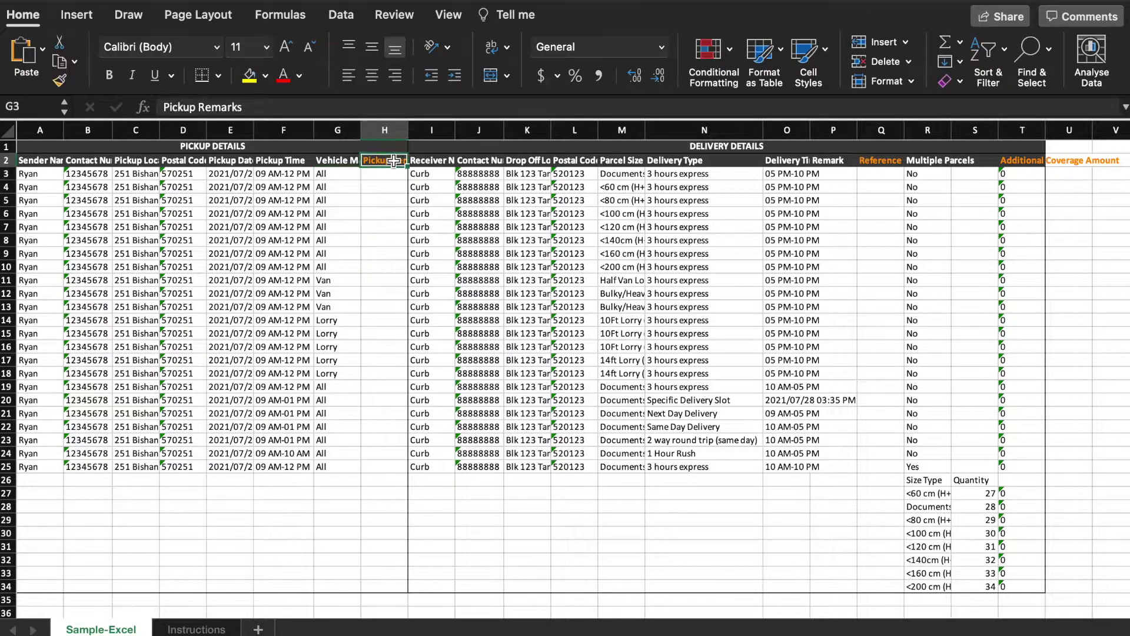
pyautogui.moveTo(431, 130); pyautogui.dragTo(1034, 148)
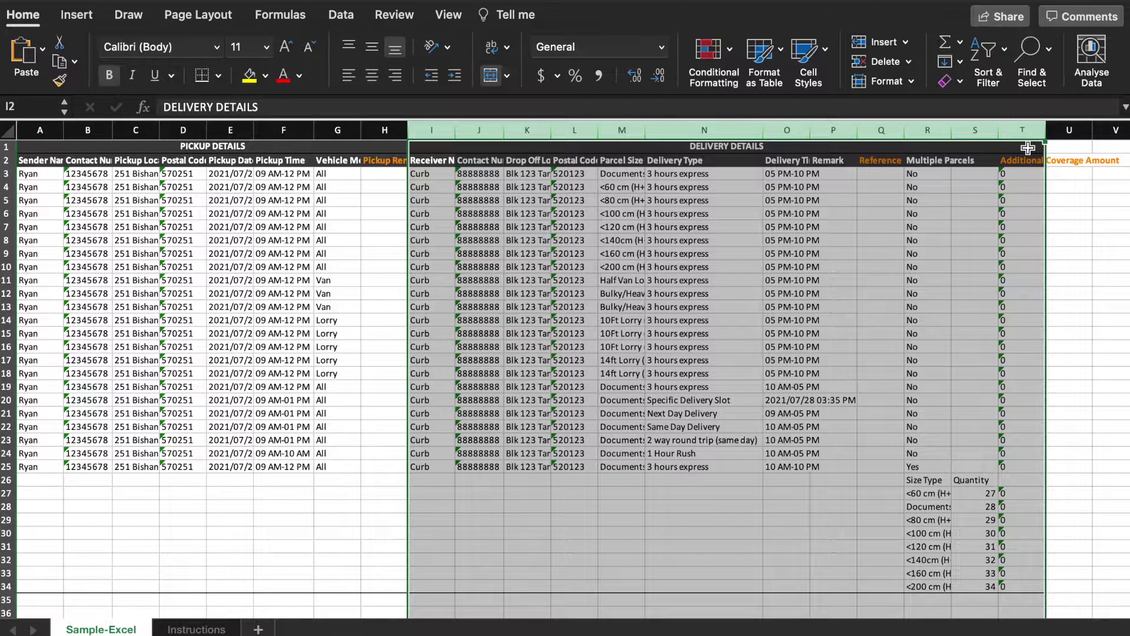
# - AutoFit the Parcel Size column and select its size entries in rows 3 to 18
pyautogui.click(459, 164)
pyautogui.press('Right')
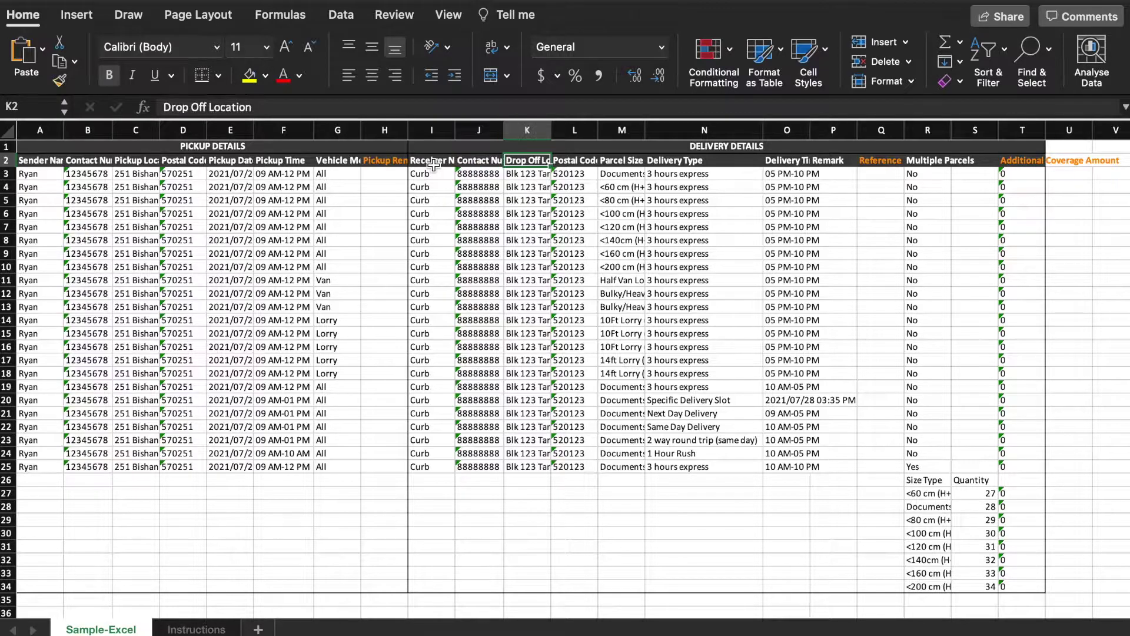
pyautogui.press('Right')
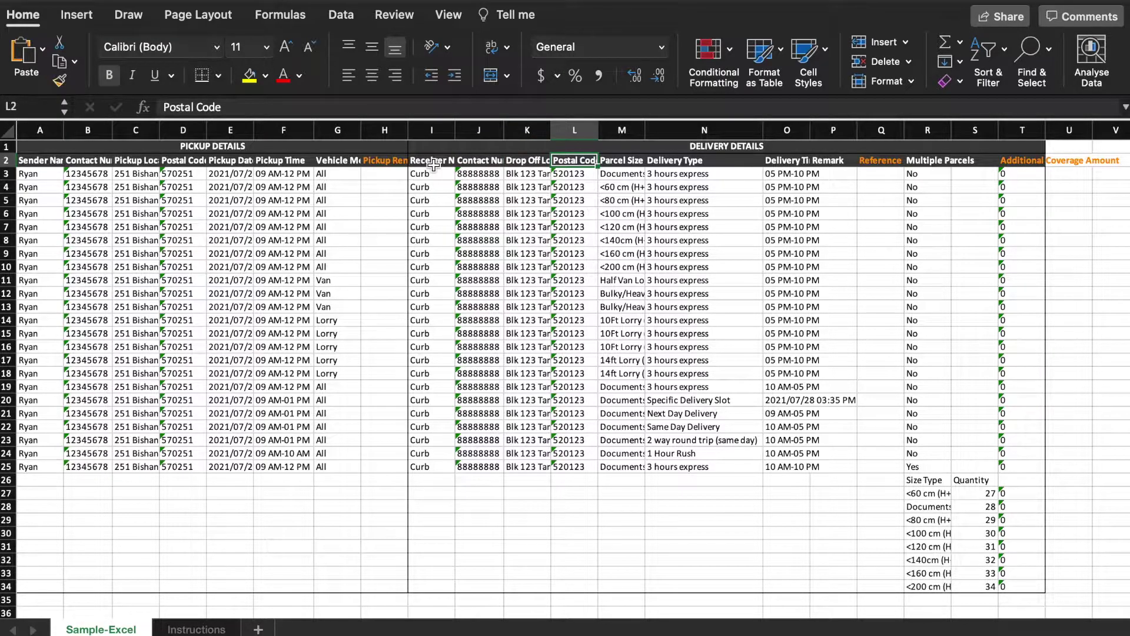
pyautogui.press('Right')
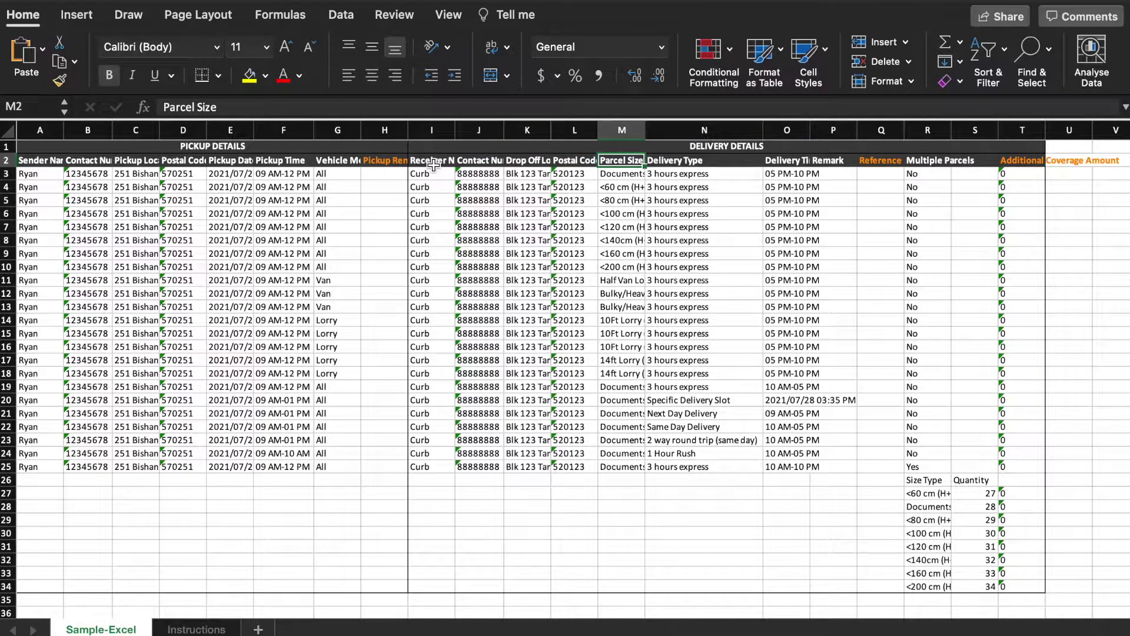
pyautogui.click(623, 130)
pyautogui.doubleClick(644, 131)
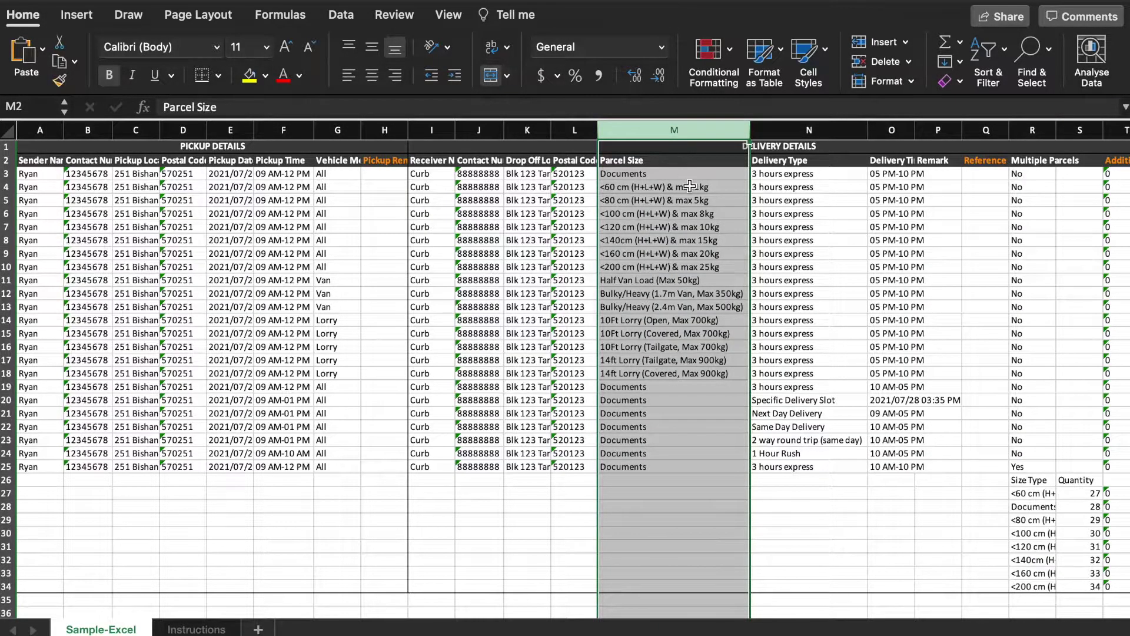
pyautogui.click(671, 176)
pyautogui.moveTo(671, 175); pyautogui.dragTo(672, 379)
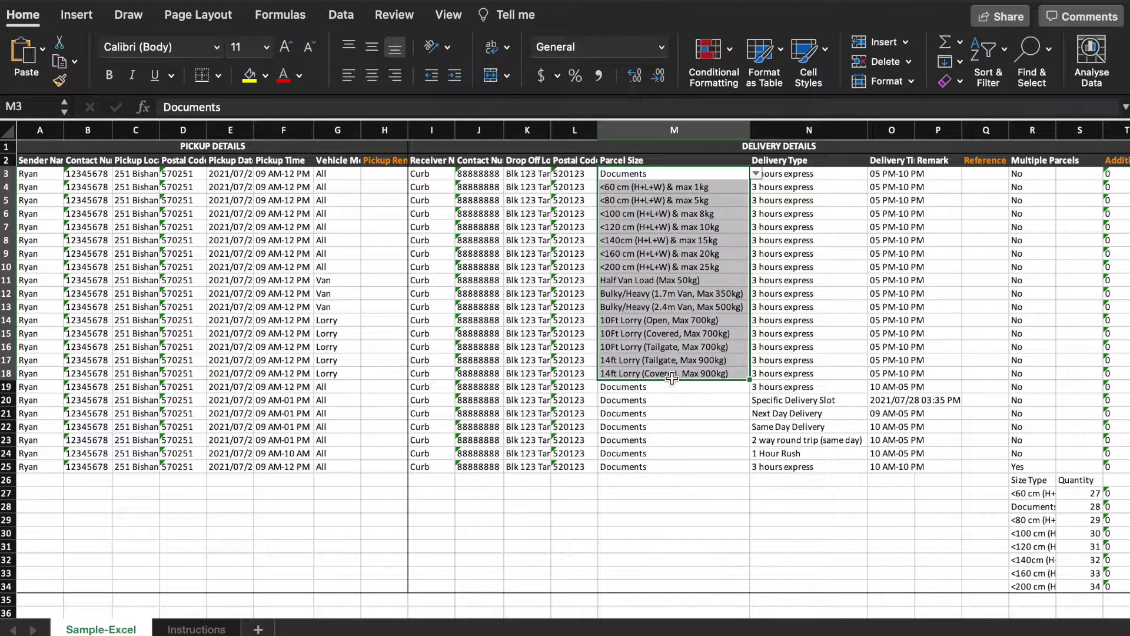
# - Review the Delivery Type entries in rows 19 to 22, such as Specific Delivery Slot and Next Day Delivery
pyautogui.click(827, 134)
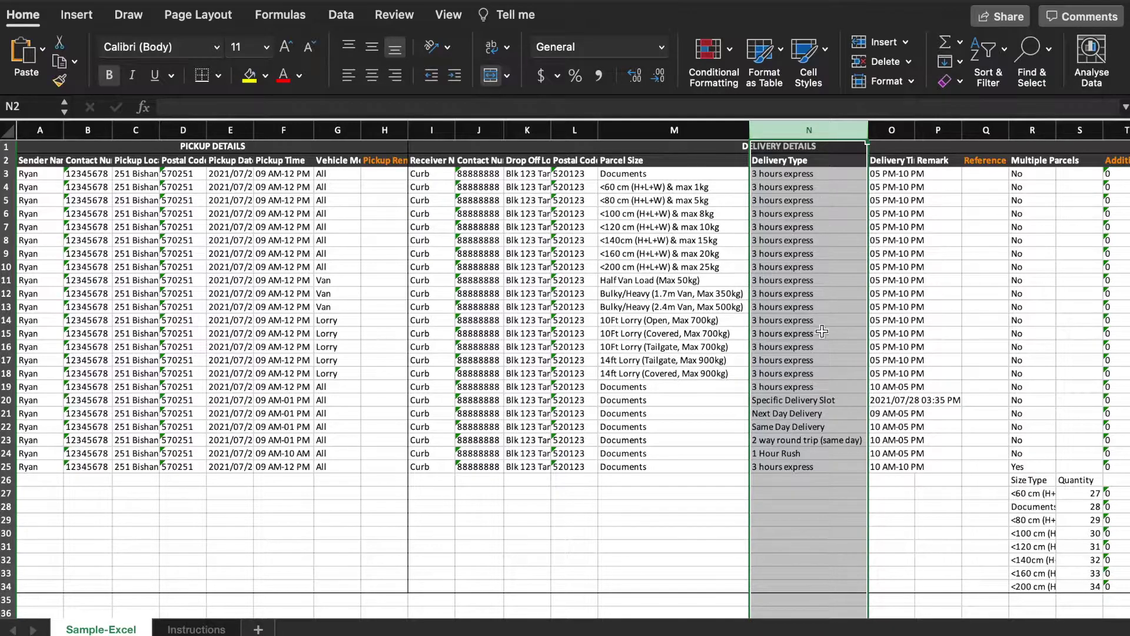
pyautogui.click(813, 389)
pyautogui.press('Down')
pyautogui.press('Down')
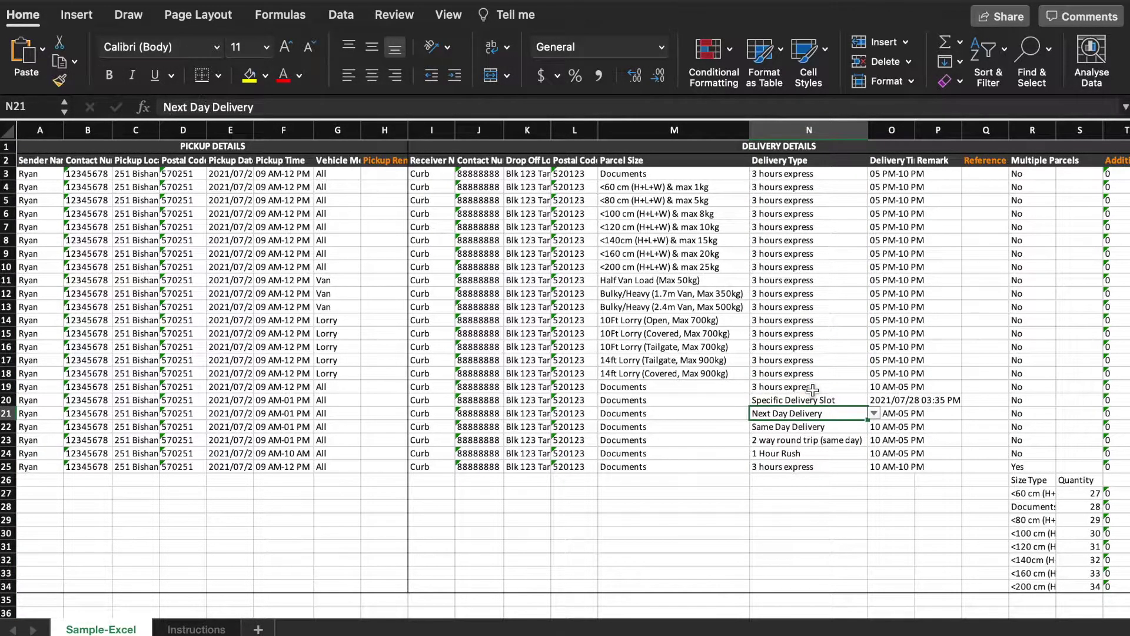
pyautogui.press('Down')
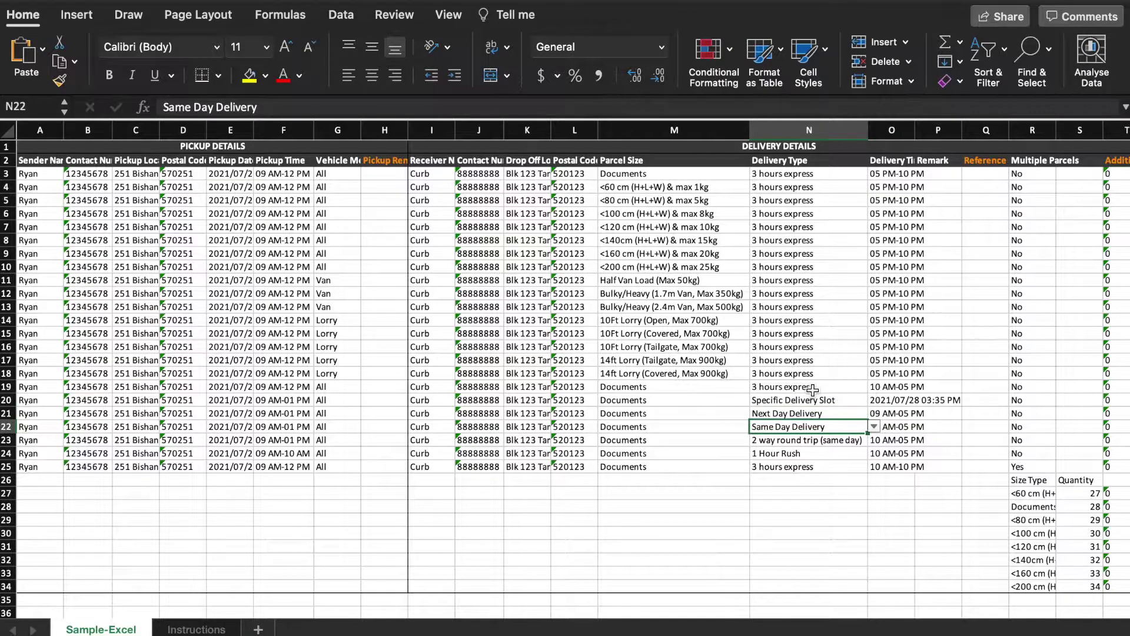
pyautogui.press('Down')
pyautogui.press('Down')
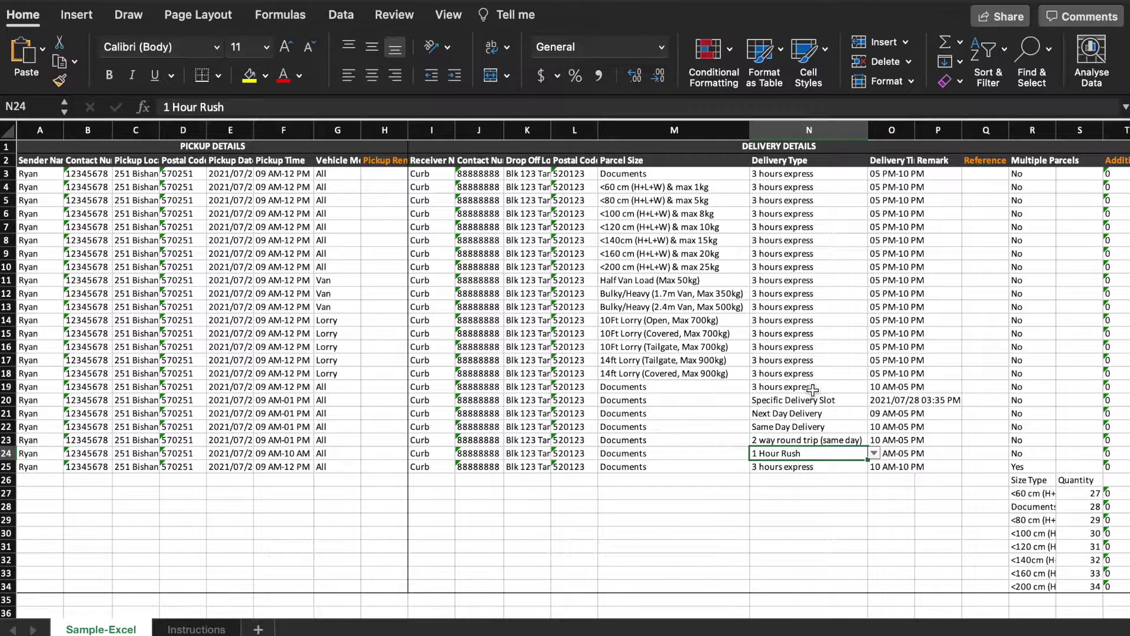
pyautogui.click(892, 130)
# - Widen the Delivery Time column, then check the Pickup Time and Delivery Type columns
pyautogui.moveTo(916, 130); pyautogui.dragTo(966, 130)
pyautogui.click(270, 130)
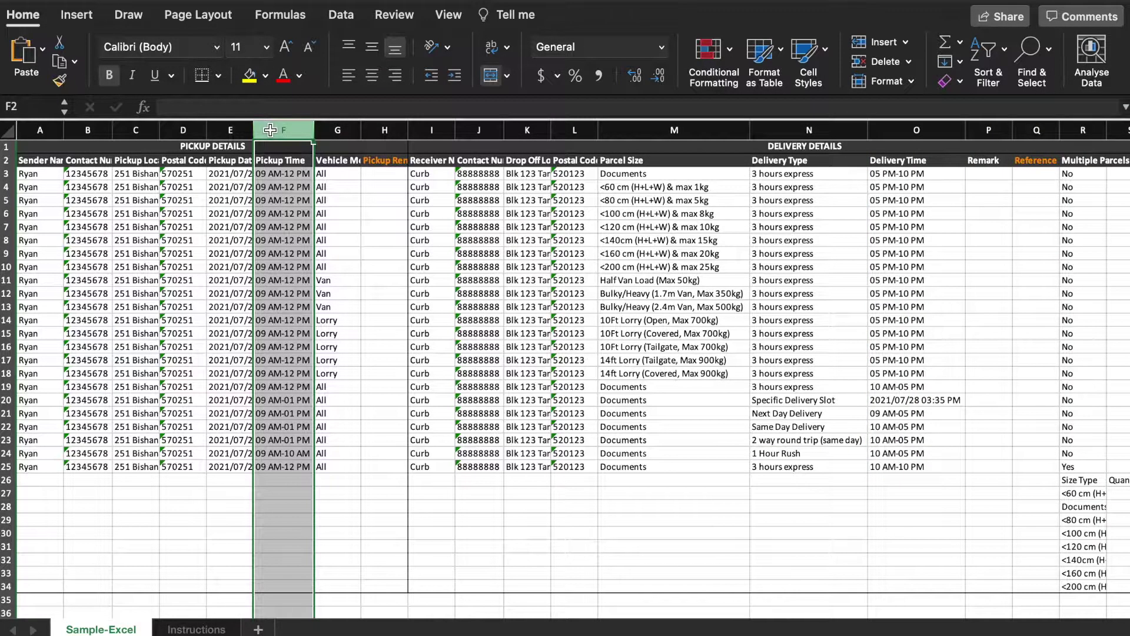
pyautogui.click(794, 136)
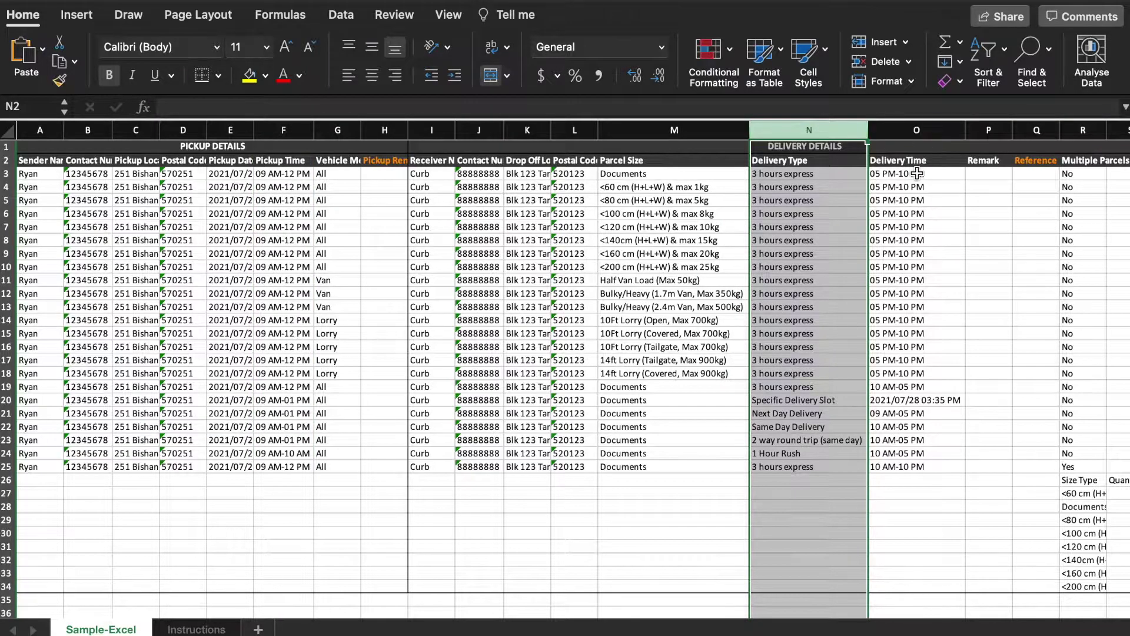
pyautogui.click(830, 184)
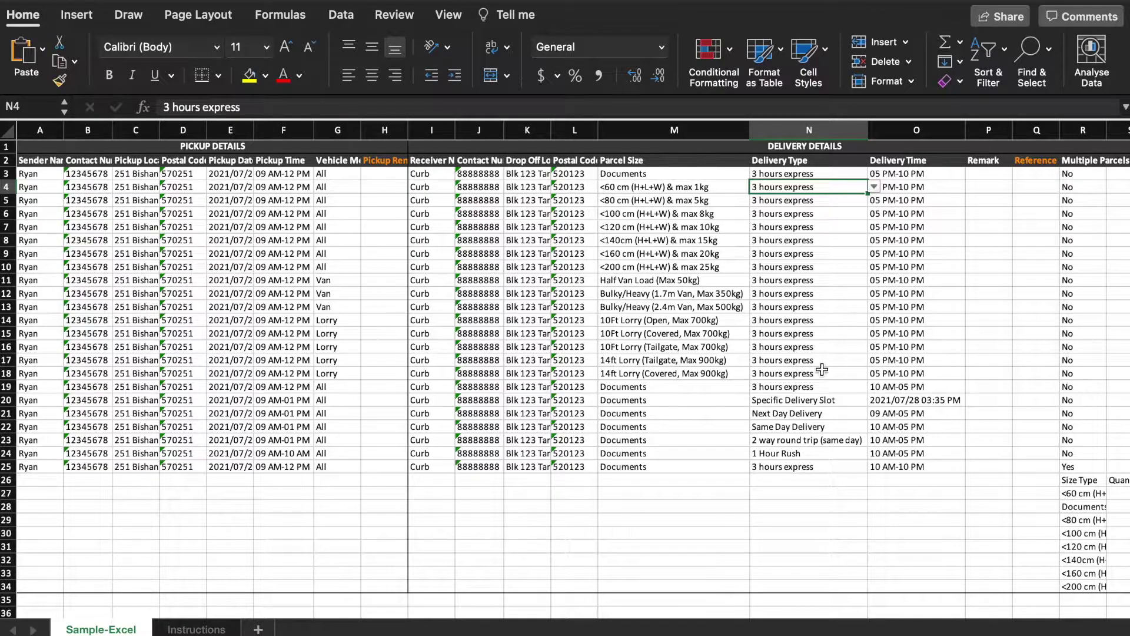
pyautogui.click(814, 401)
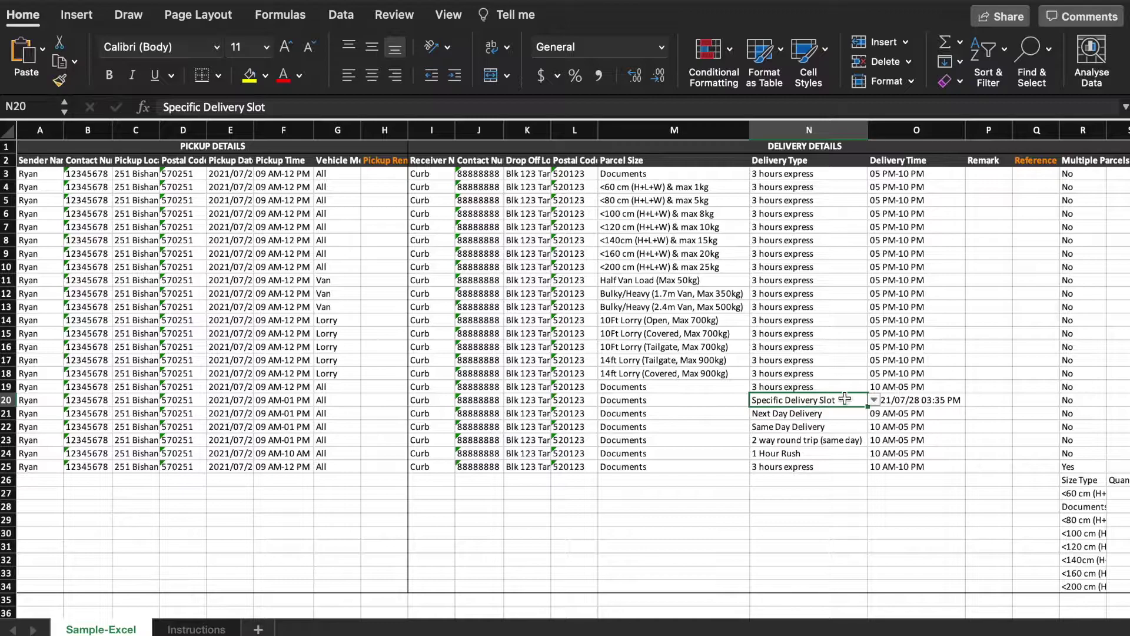
pyautogui.click(946, 401)
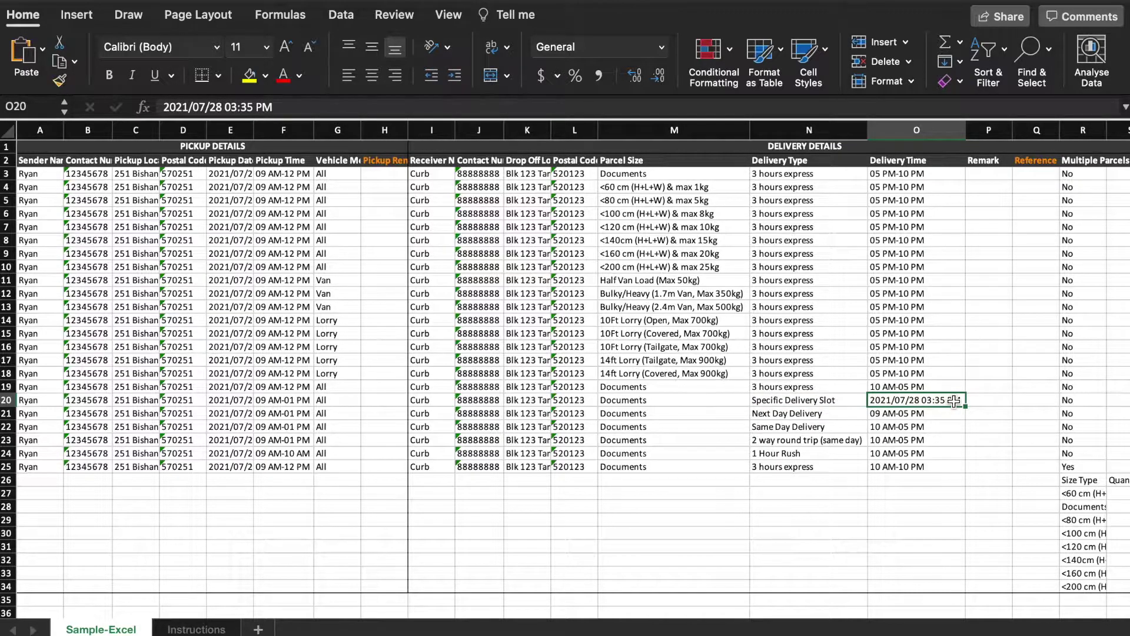
pyautogui.click(845, 413)
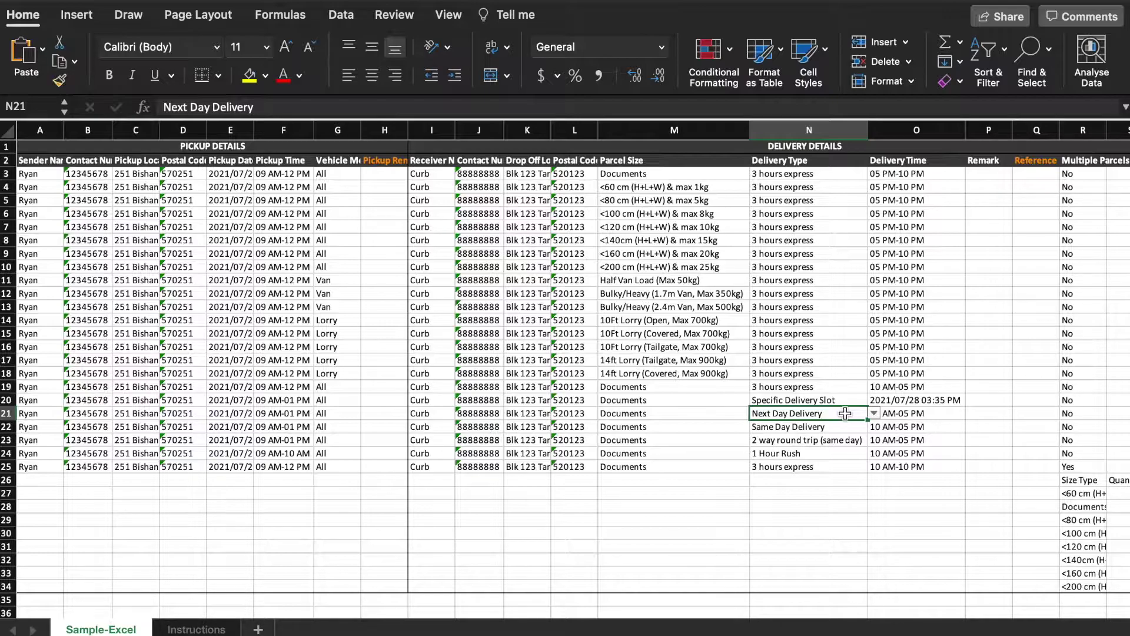
pyautogui.moveTo(836, 426); pyautogui.dragTo(838, 445)
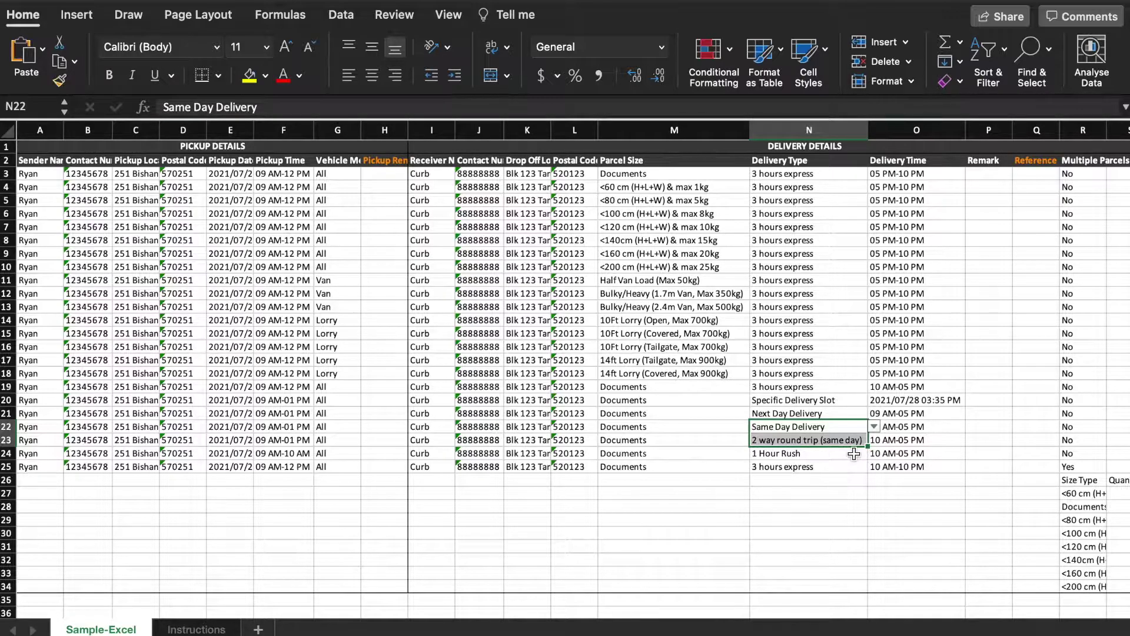
pyautogui.click(851, 454)
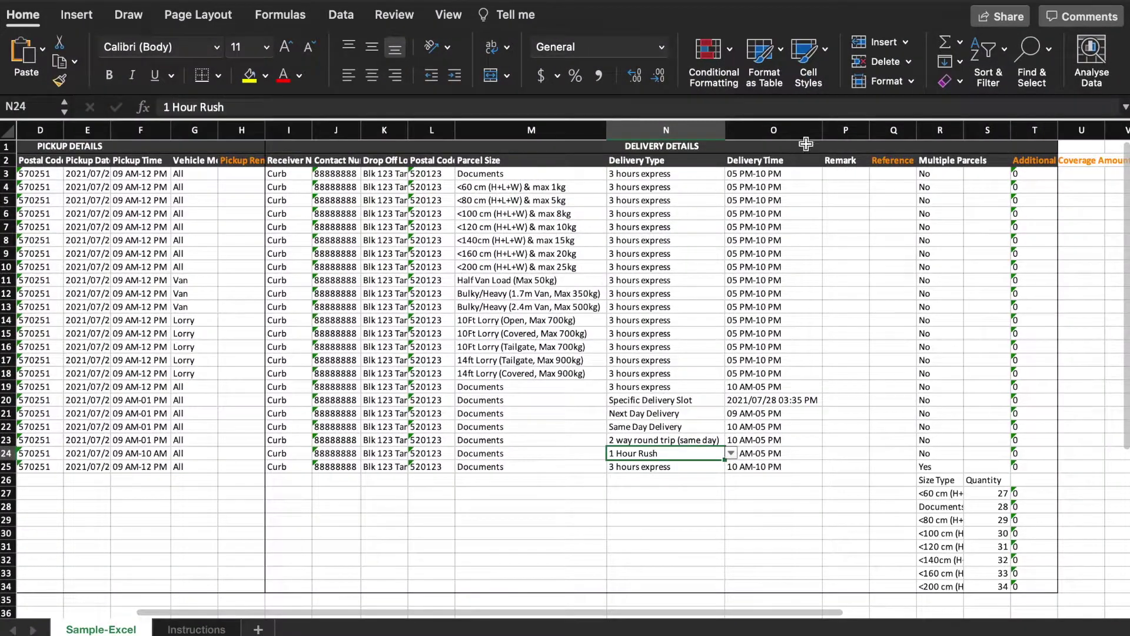
pyautogui.click(846, 129)
pyautogui.click(893, 130)
pyautogui.click(952, 129)
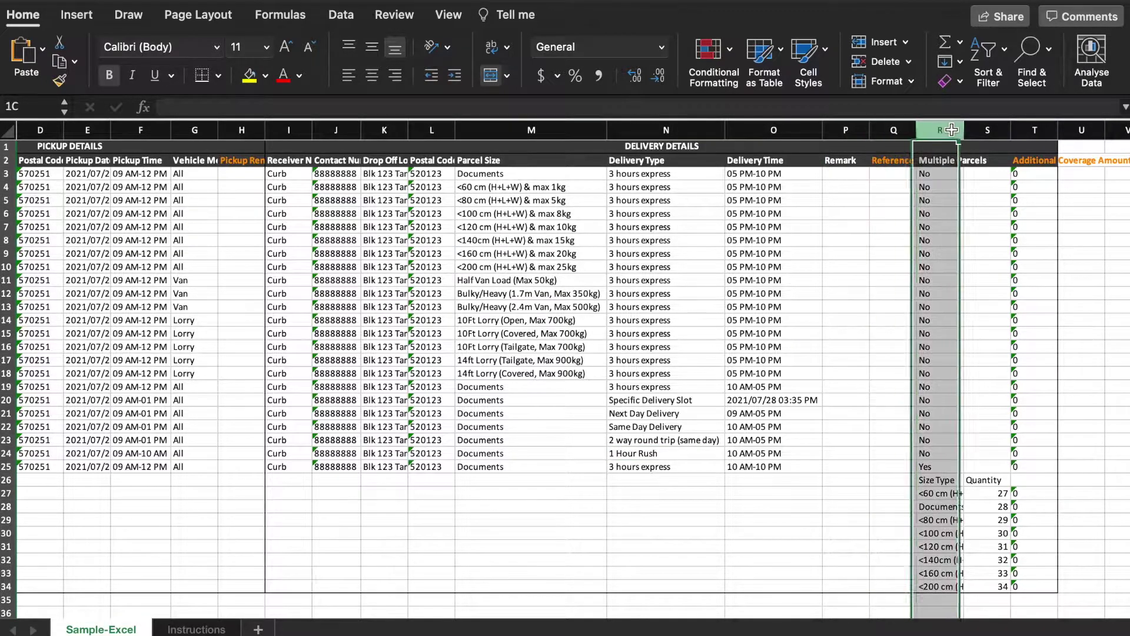
pyautogui.click(936, 468)
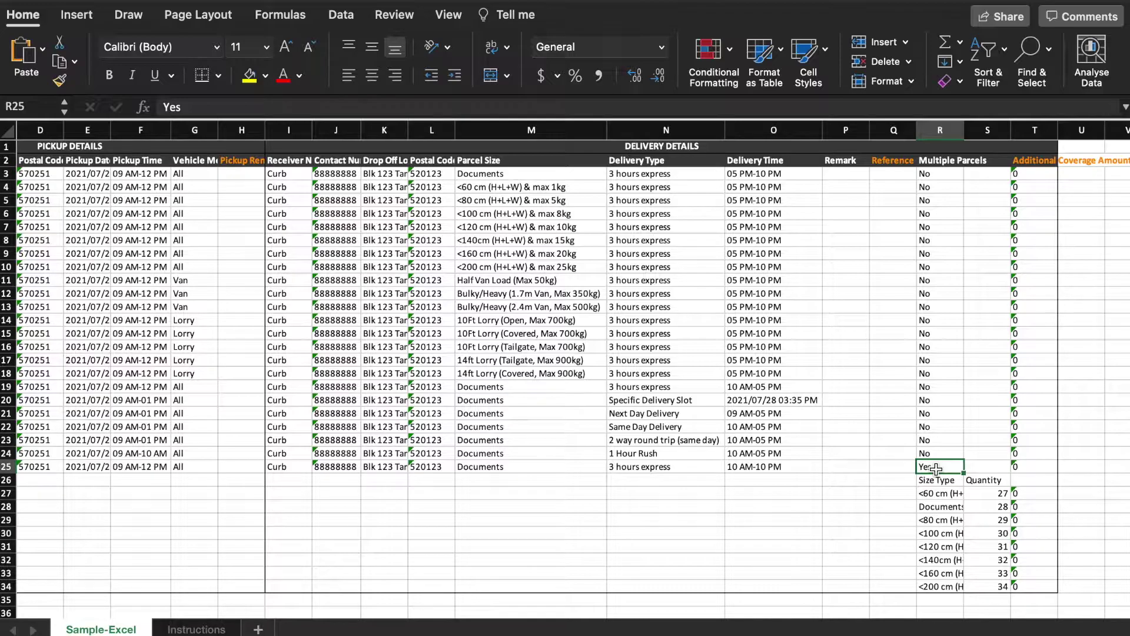
pyautogui.moveTo(941, 483); pyautogui.dragTo(1005, 584)
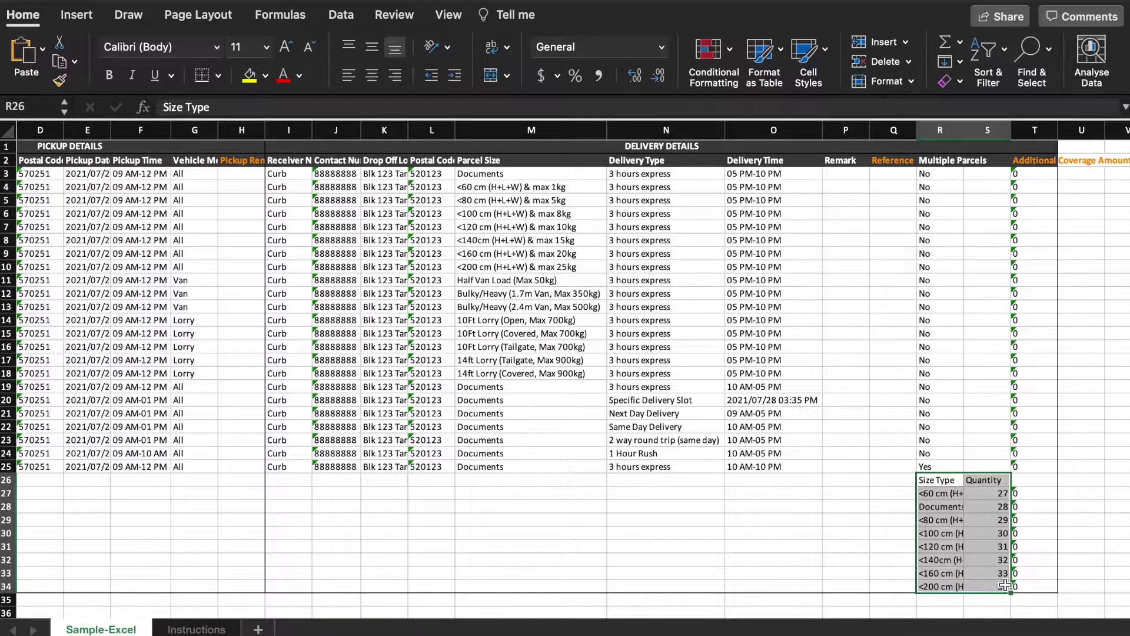
pyautogui.click(908, 586)
pyautogui.moveTo(908, 586); pyautogui.dragTo(170, 504)
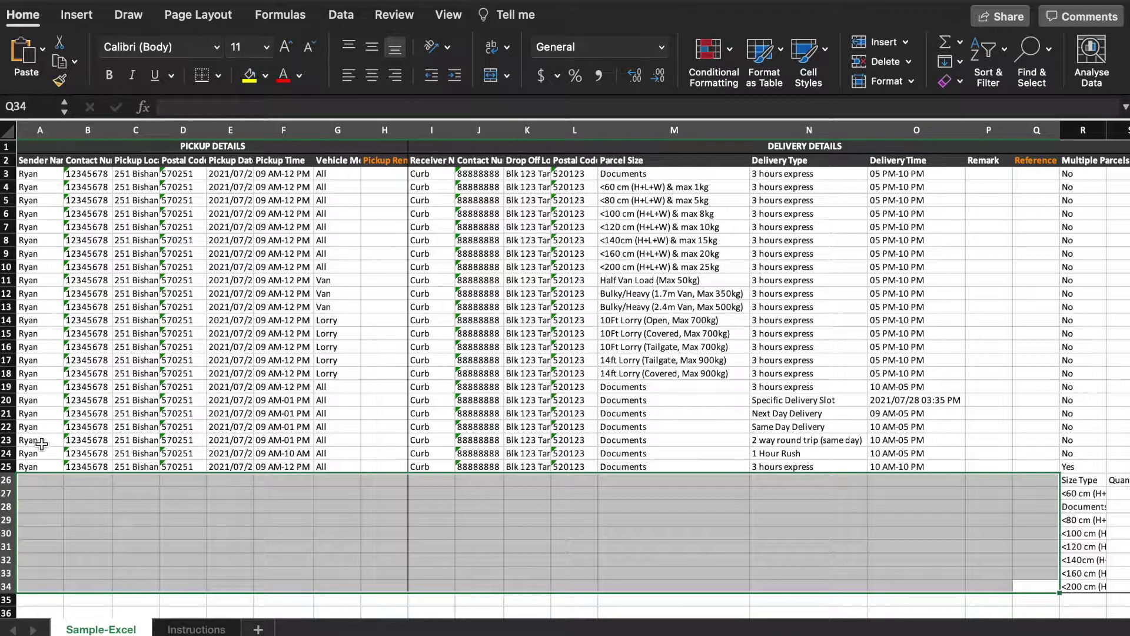
# - Copy the 1 Hour Rush parcel row 24 and paste it into rows 35 to 38
pyautogui.moveTo(41, 443); pyautogui.dragTo(1019, 453)
pyautogui.press('cmd+c')
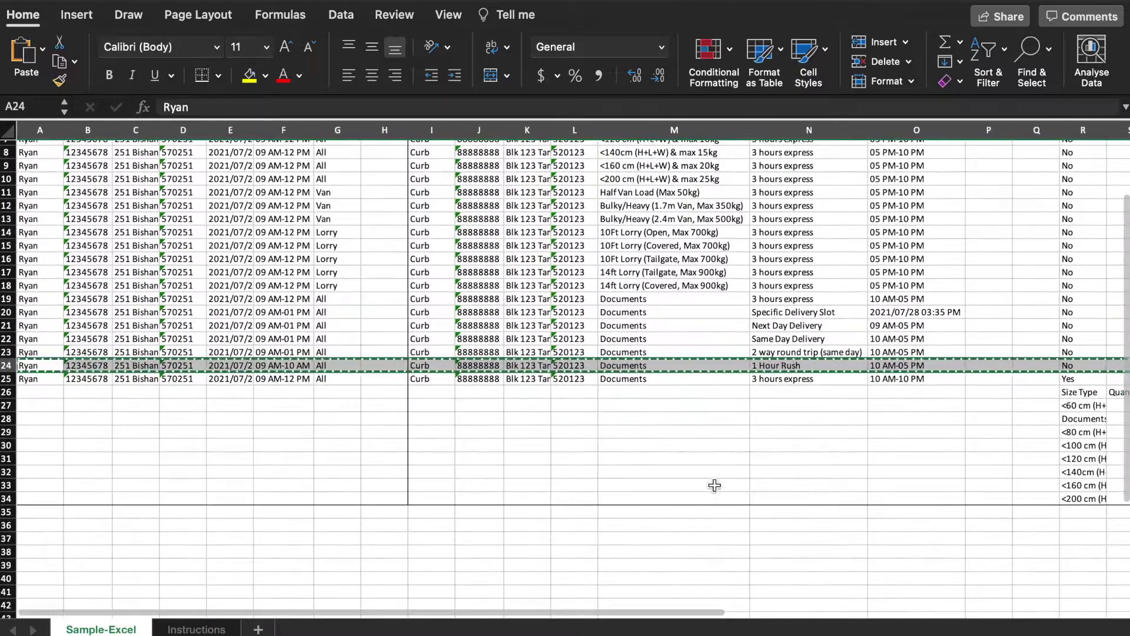
pyautogui.click(47, 566)
pyautogui.press('cmd+v')
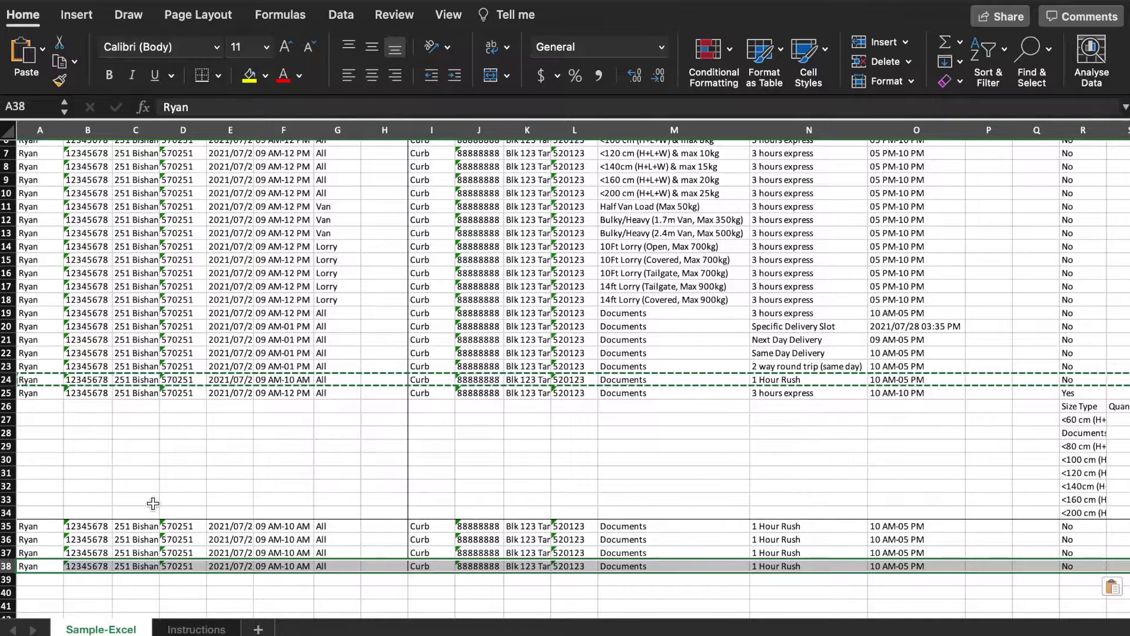
pyautogui.click(245, 491)
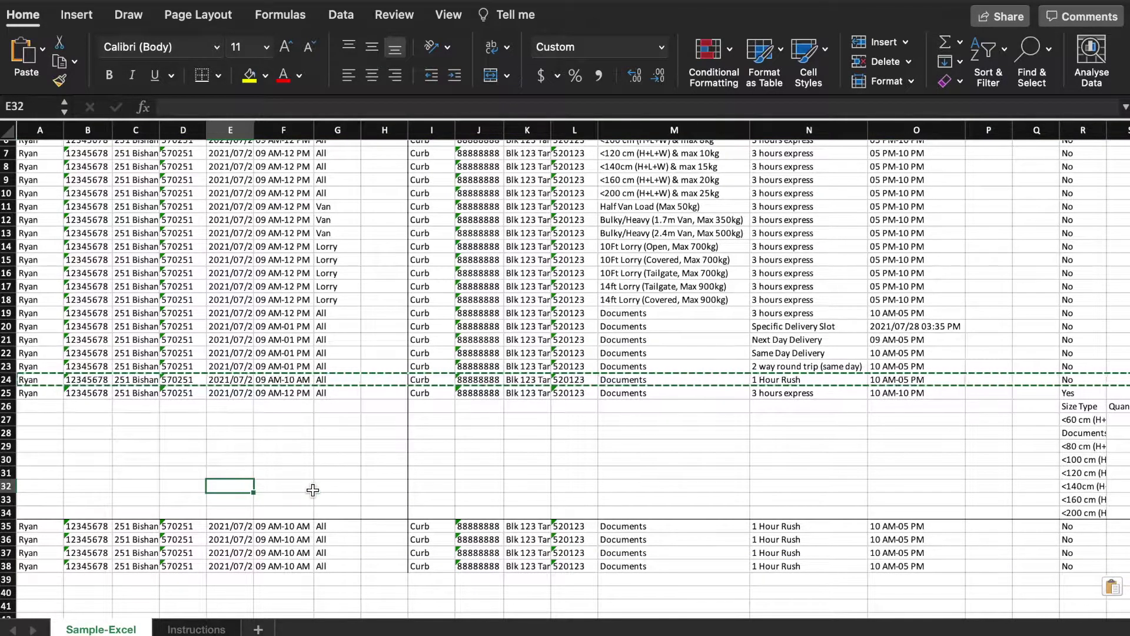
pyautogui.scroll(1, 312, 491)
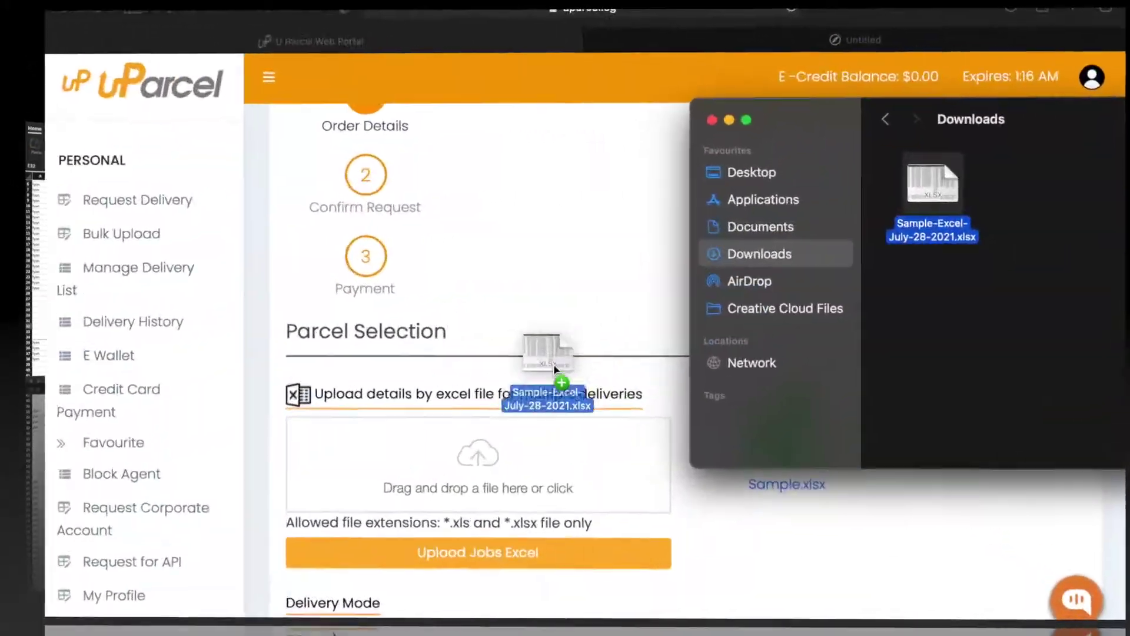
# - Upload Sample-Excel-July-28-2021.xlsx to the portal with Upload Jobs Excel
pyautogui.moveTo(554, 365); pyautogui.dragTo(456, 459)
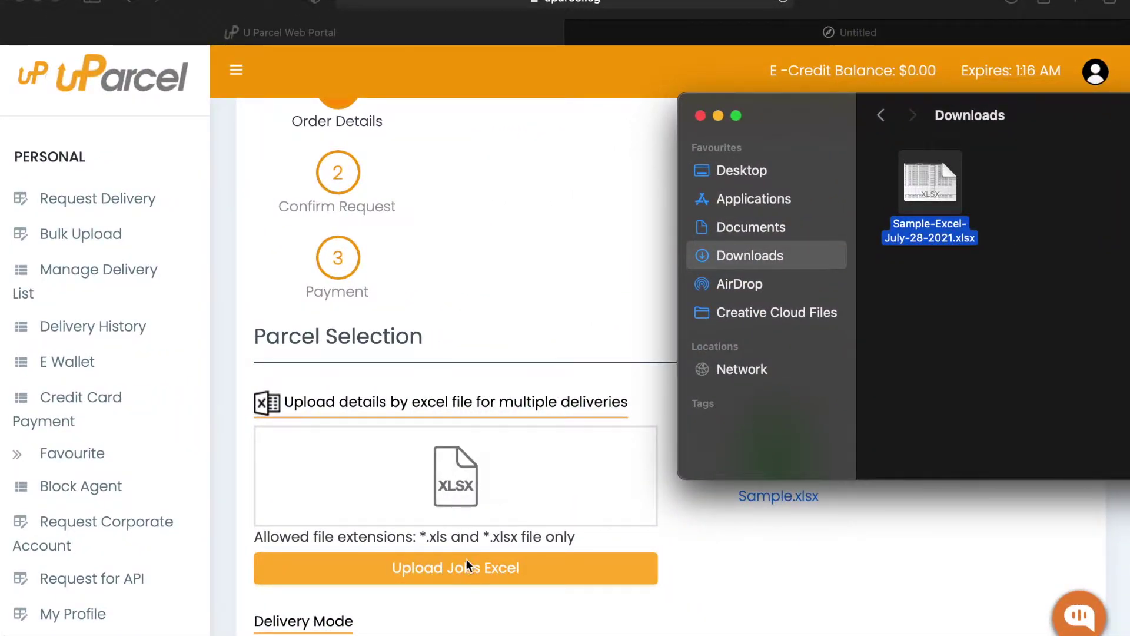
pyautogui.click(493, 554)
pyautogui.click(470, 569)
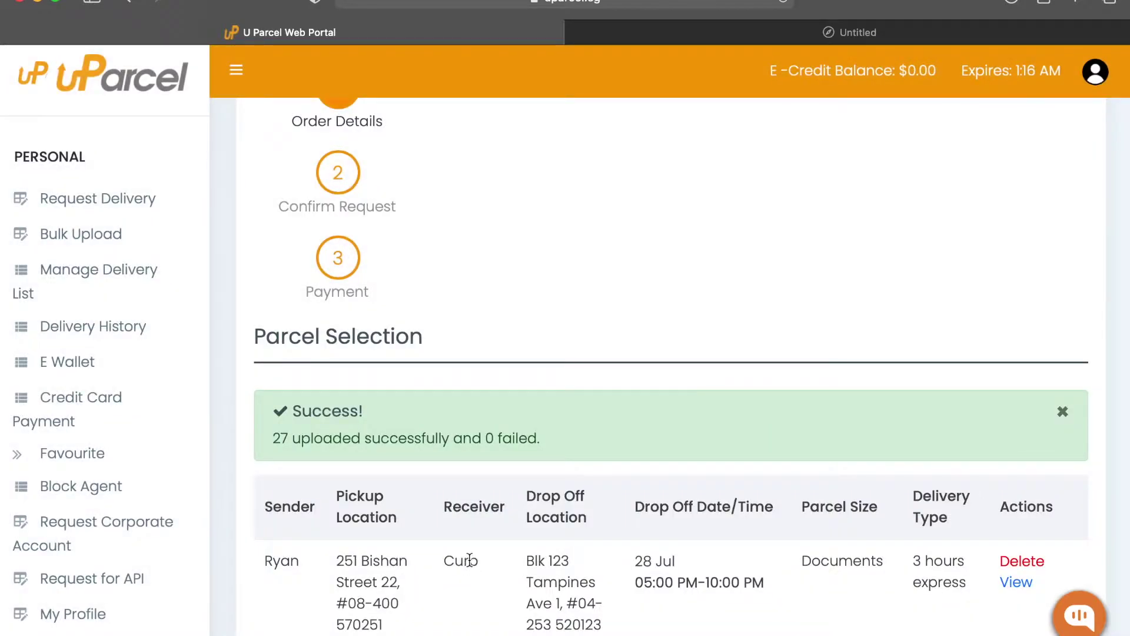
pyautogui.scroll(-5, 542, 426)
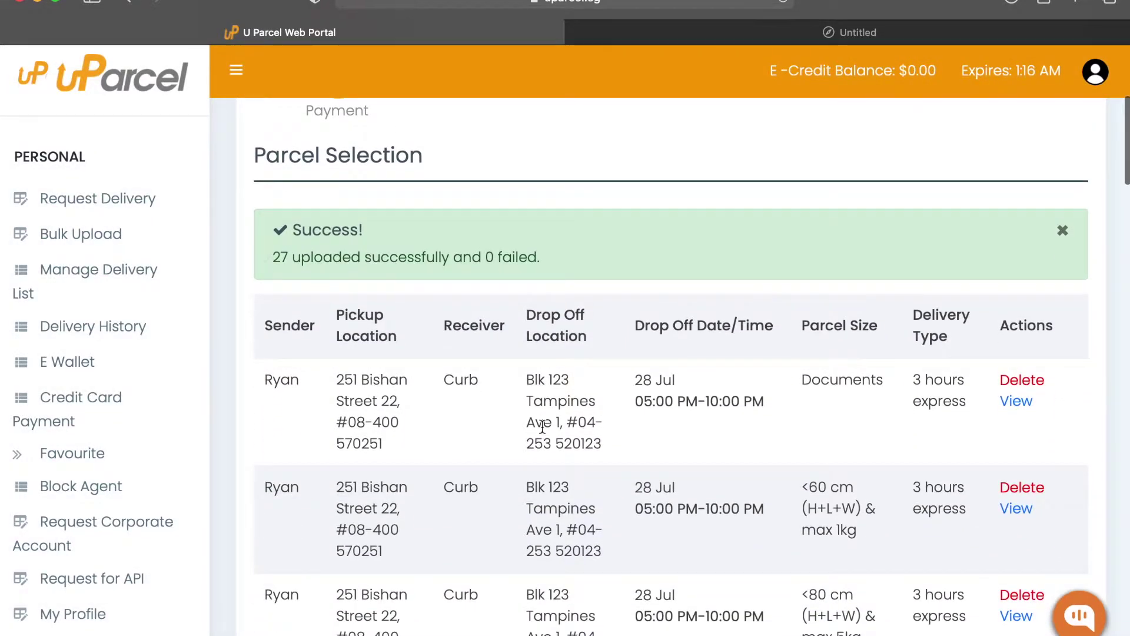
pyautogui.scroll(-8, 542, 426)
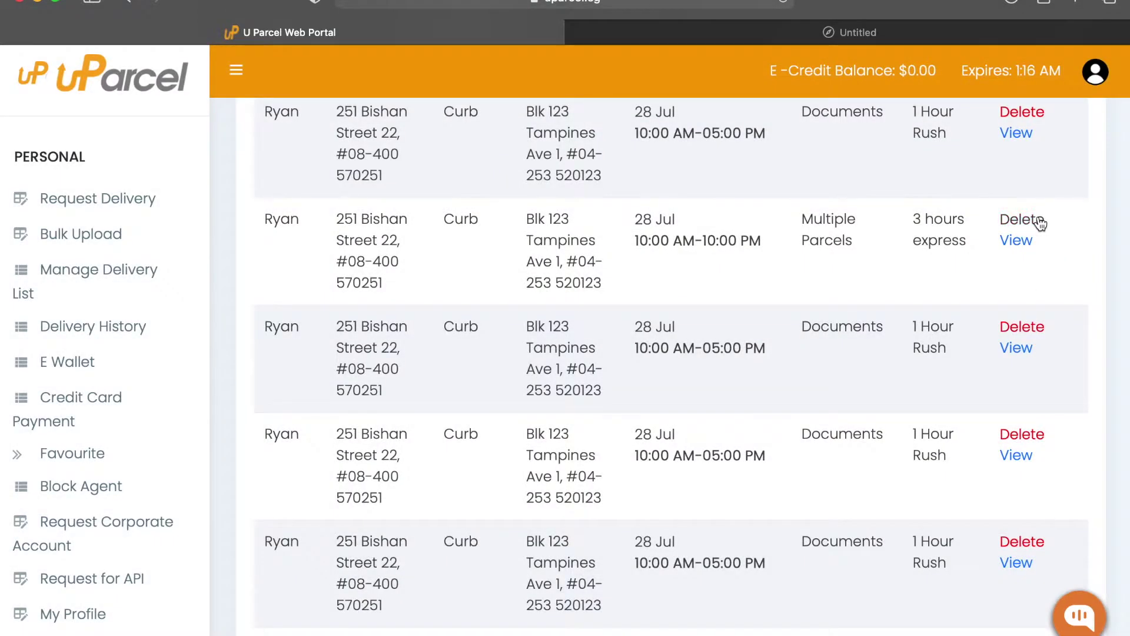
# - Delete one uploaded parcel and confirm its removal
pyautogui.click(1024, 220)
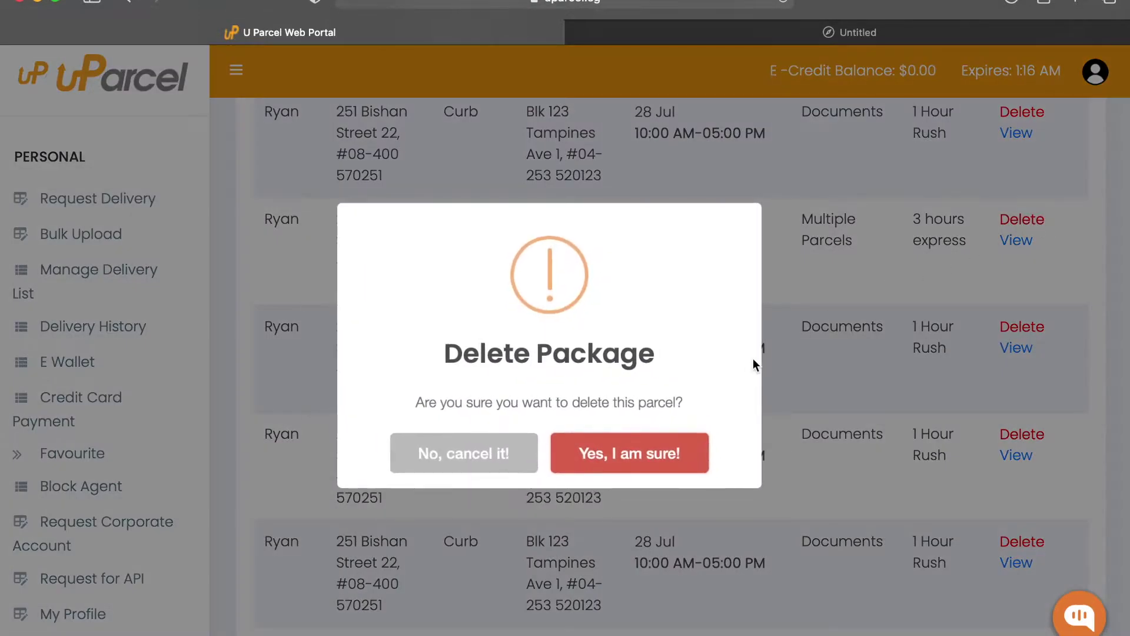
pyautogui.click(659, 455)
pyautogui.click(549, 453)
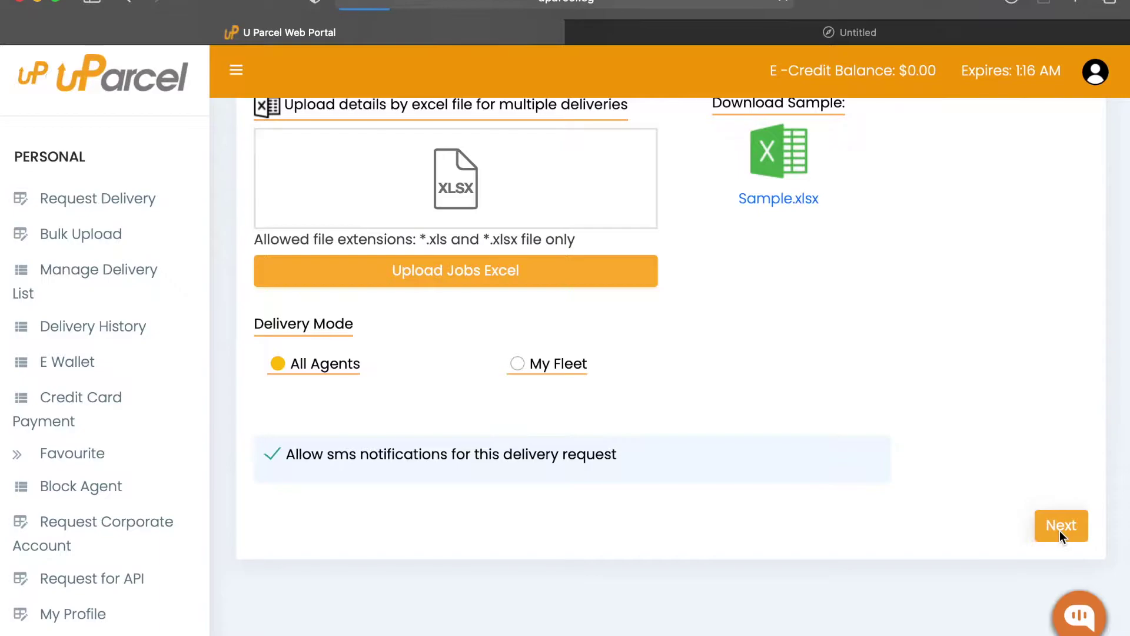
# - Proceed through Confirm Request to the Bill Summary with its $1125.00 subtotal
pyautogui.click(1059, 526)
pyautogui.scroll(-10, 734, 353)
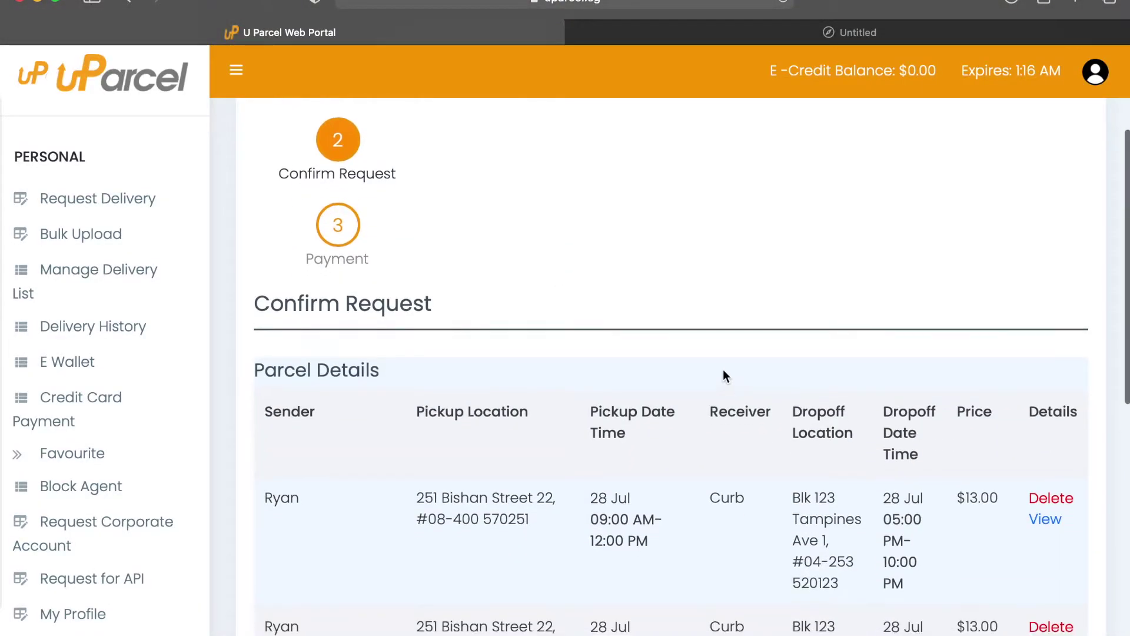
pyautogui.scroll(-2, 730, 533)
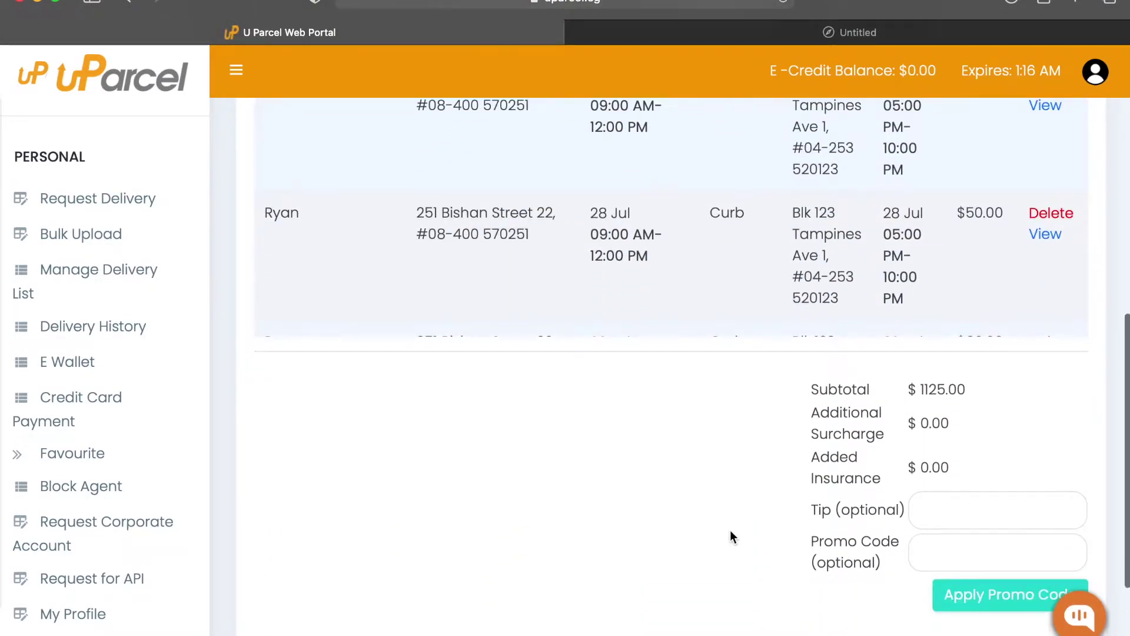
pyautogui.scroll(-2, 1023, 470)
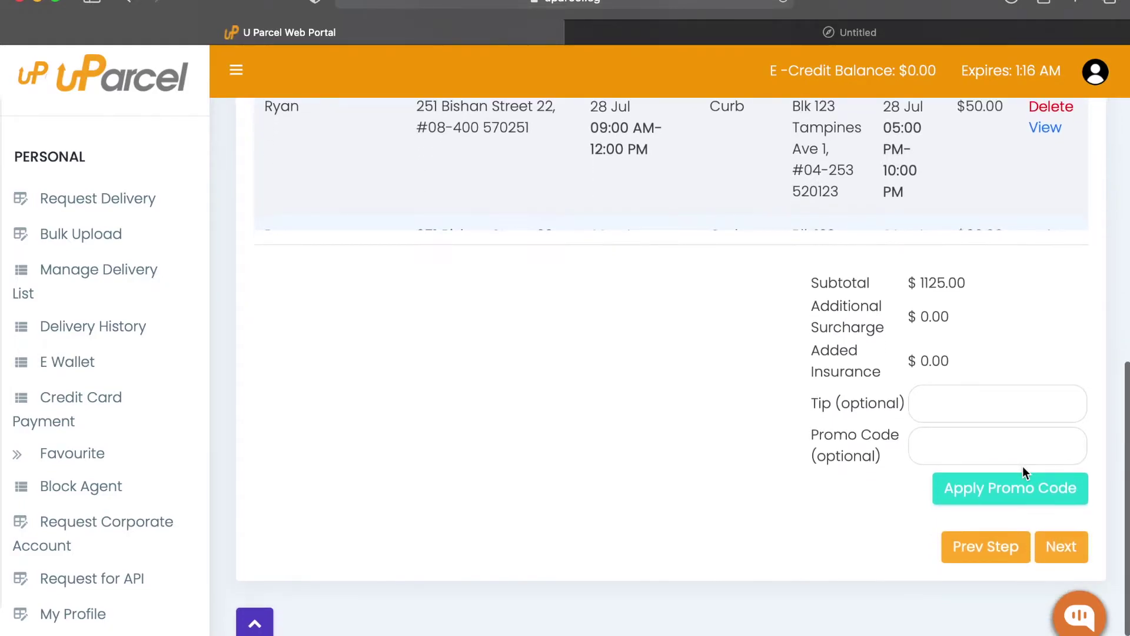
pyautogui.click(1065, 559)
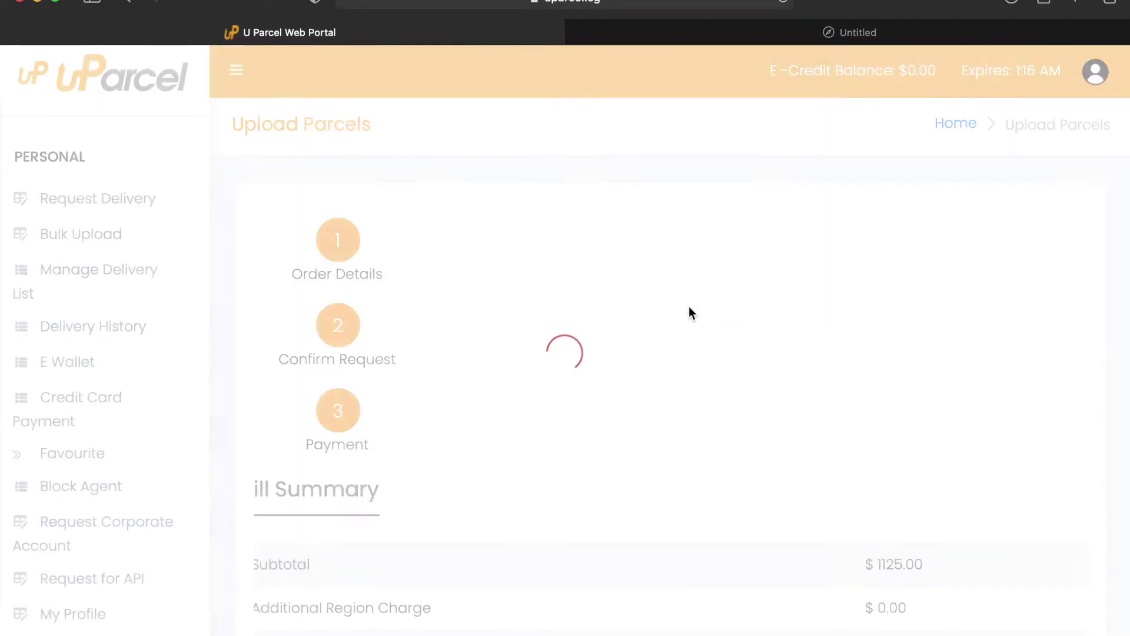
# - Choose Corporate Account in the Payment dropdown for the $1125.00 bill
pyautogui.scroll(-6, 647, 288)
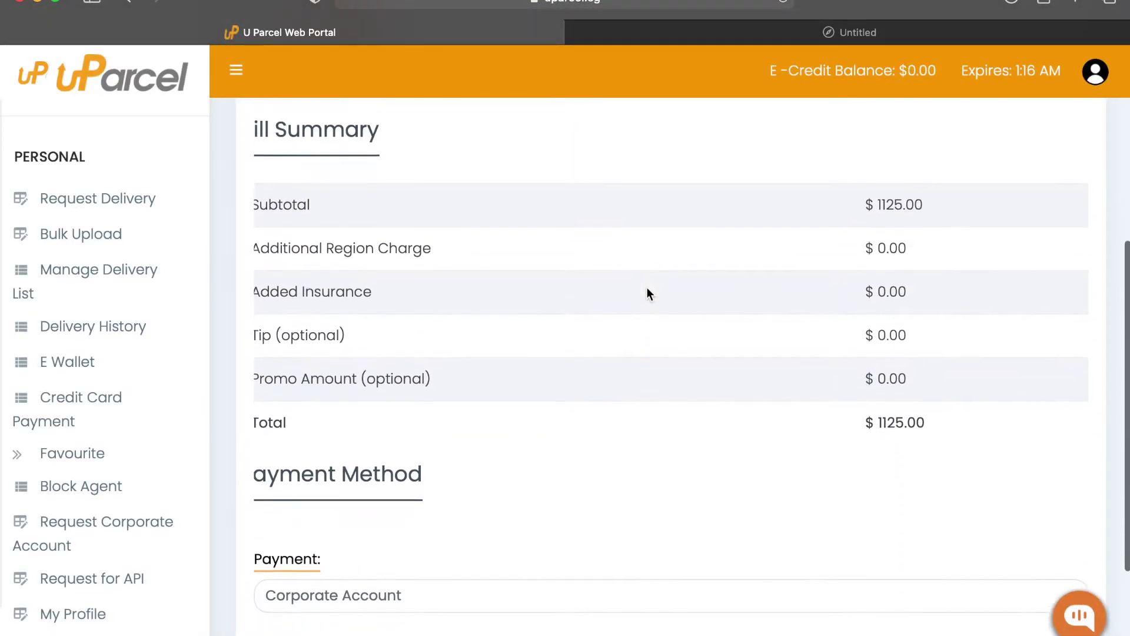
pyautogui.scroll(-3, 647, 294)
pyautogui.click(794, 428)
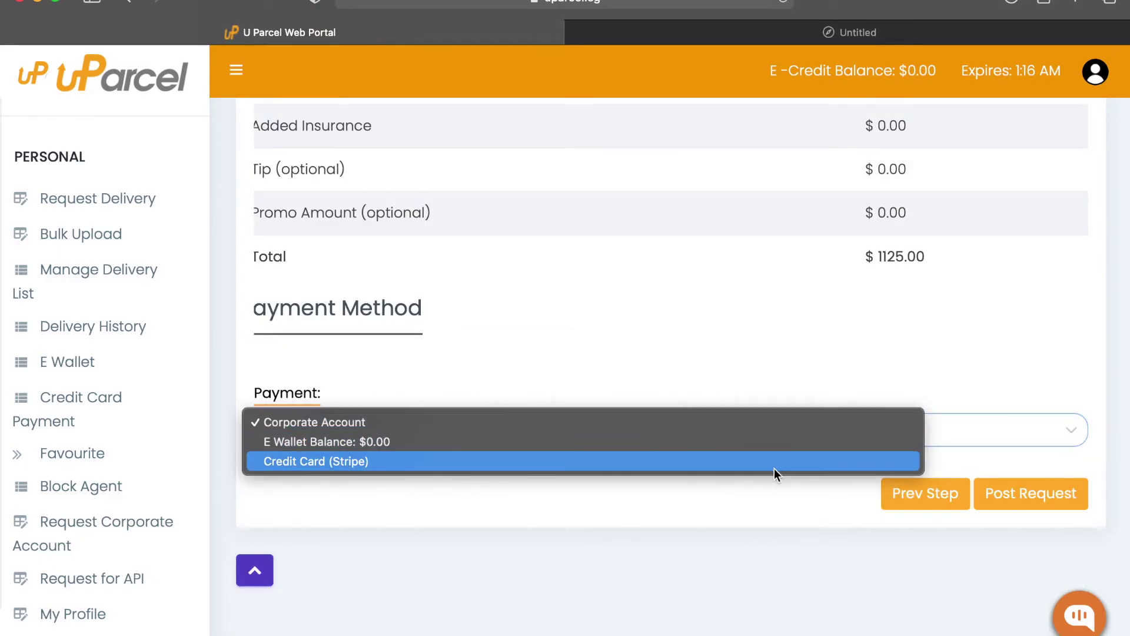
pyautogui.click(1057, 477)
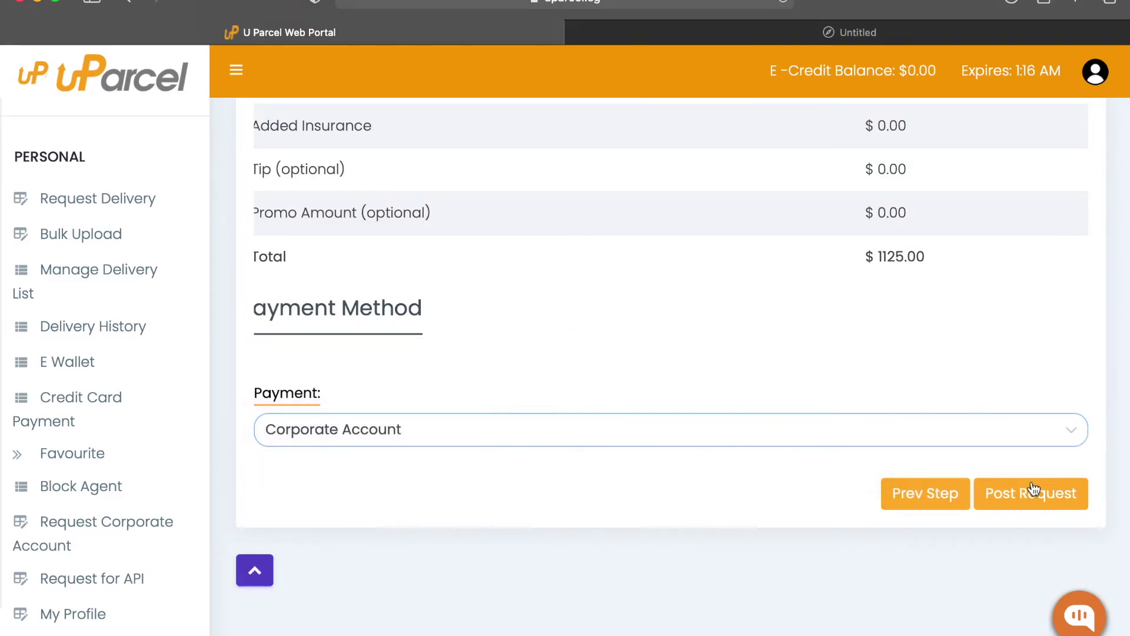